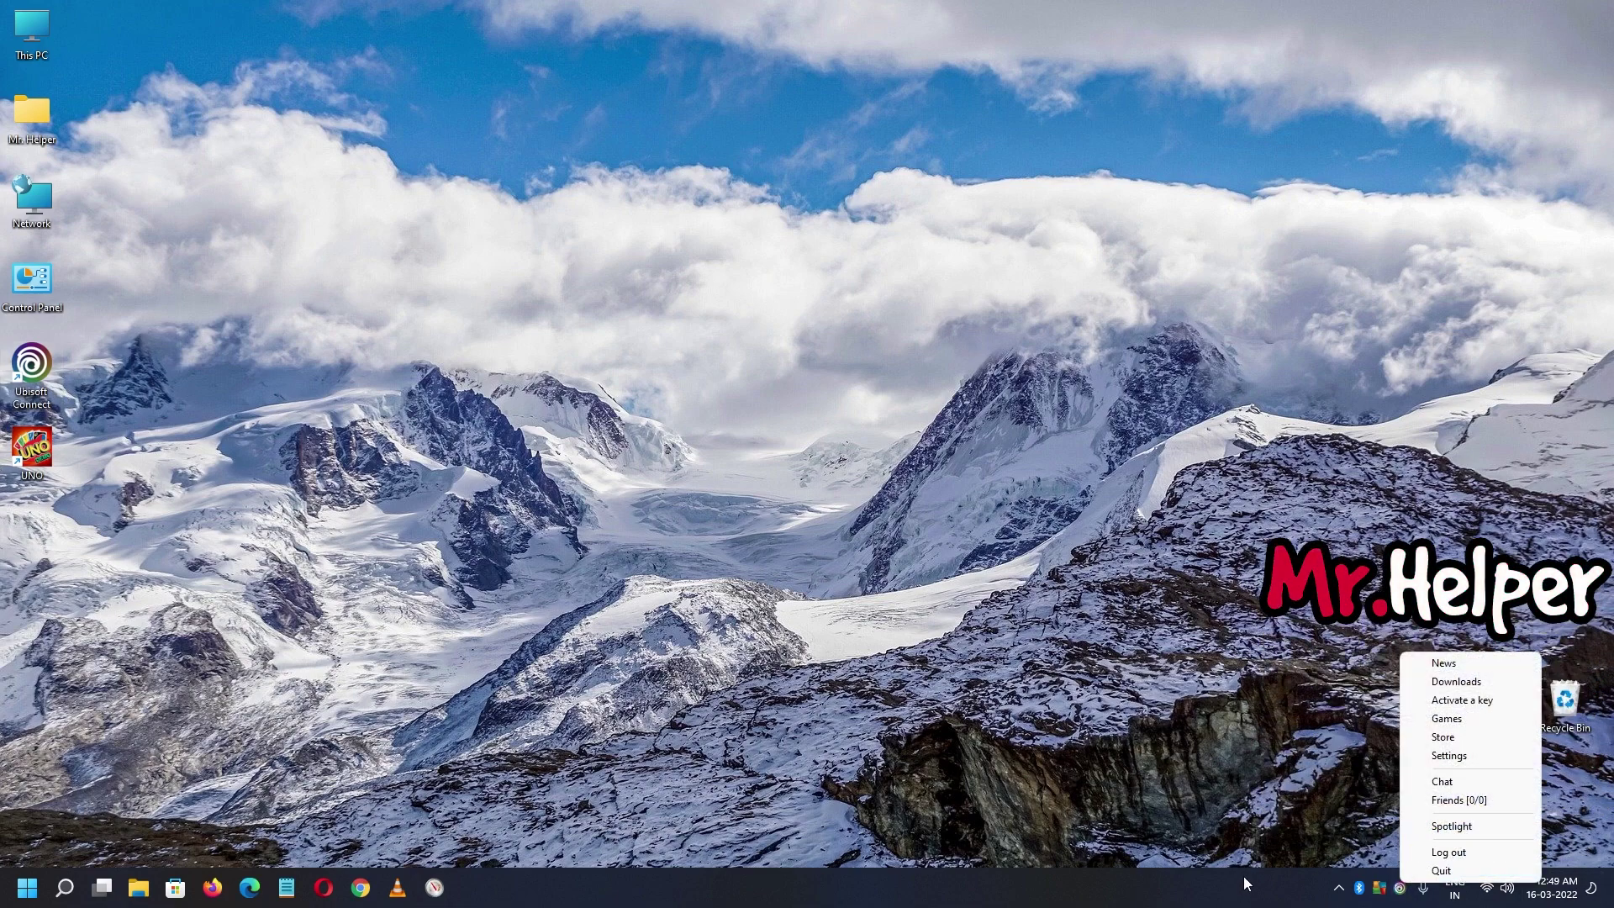
- Quit Ubisoft Connect from the tray, open the shortcut's file location and select Uninstall.exe
click(1433, 870)
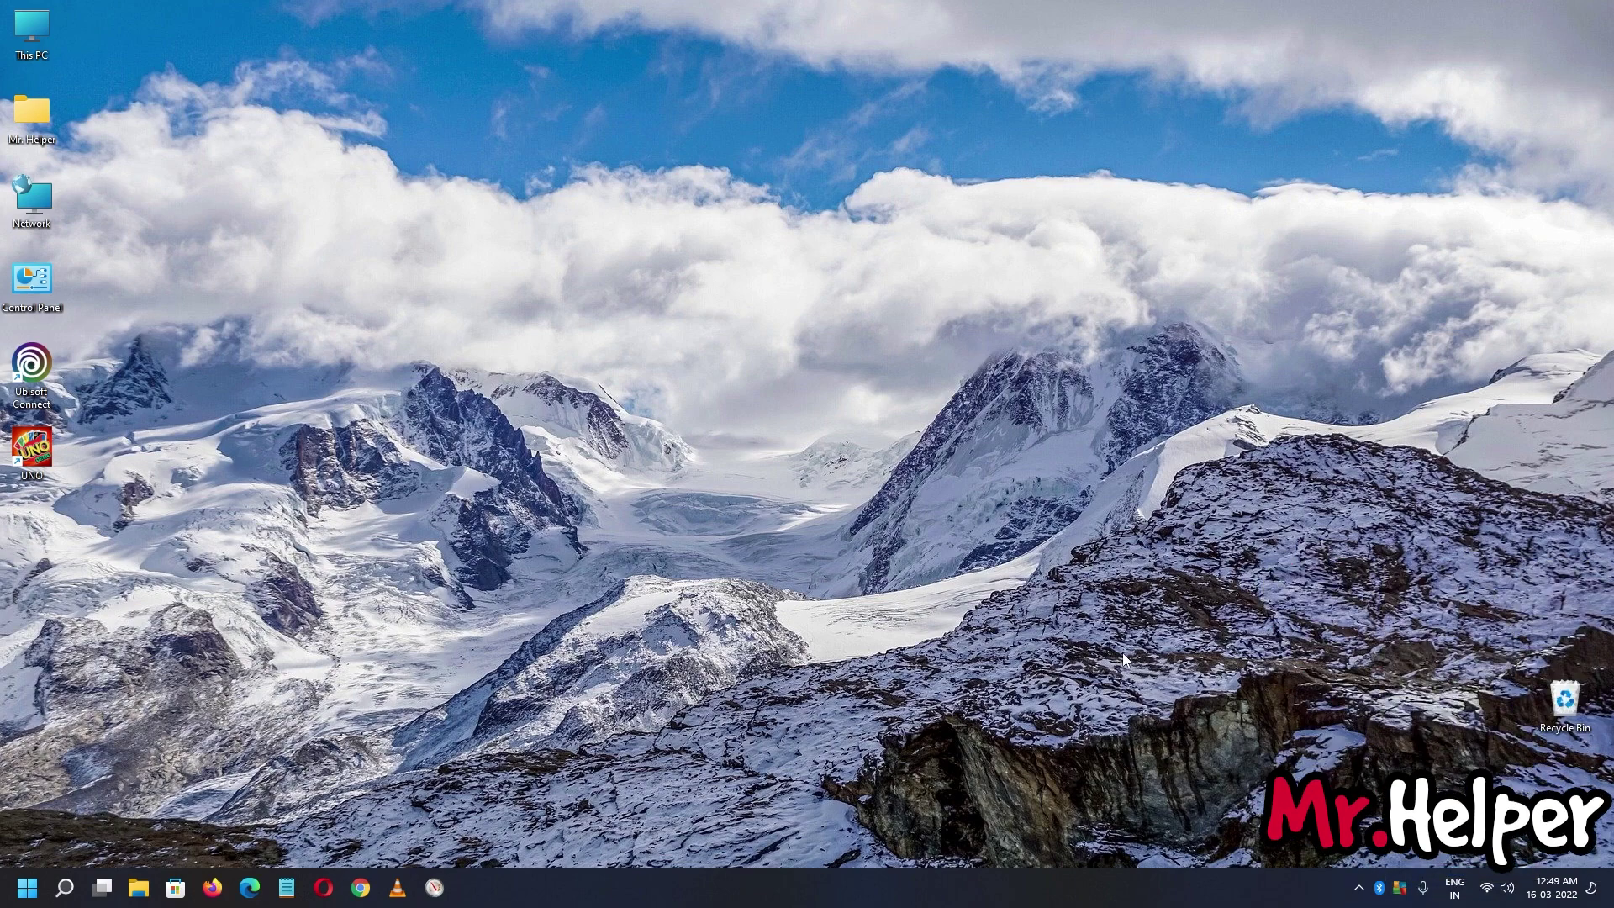
right_click(28, 443)
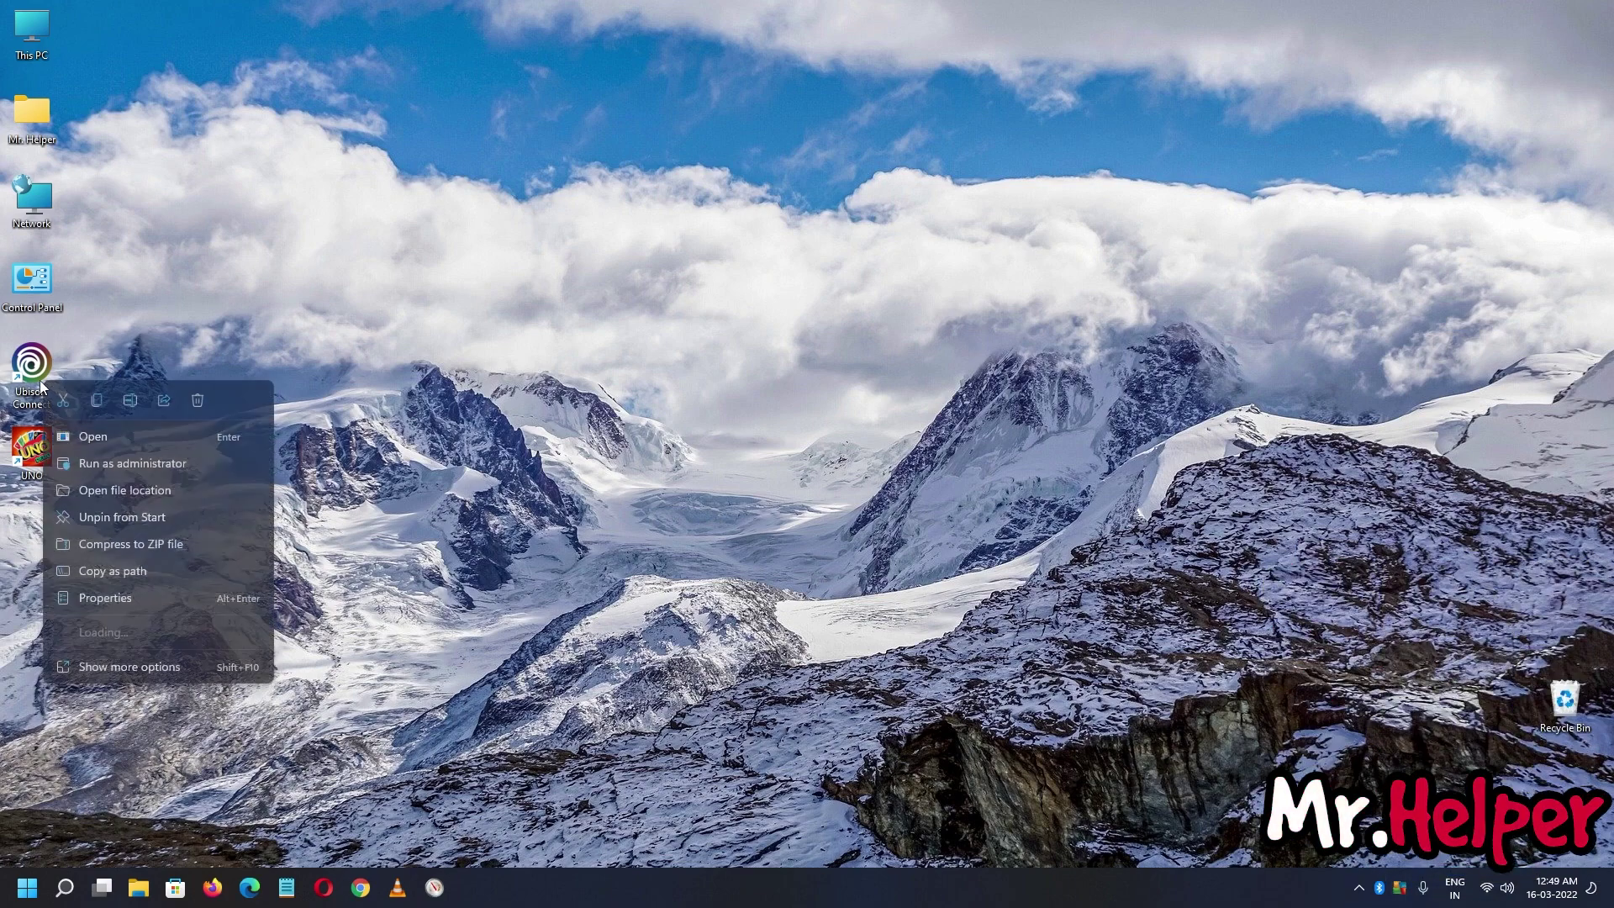
click(86, 487)
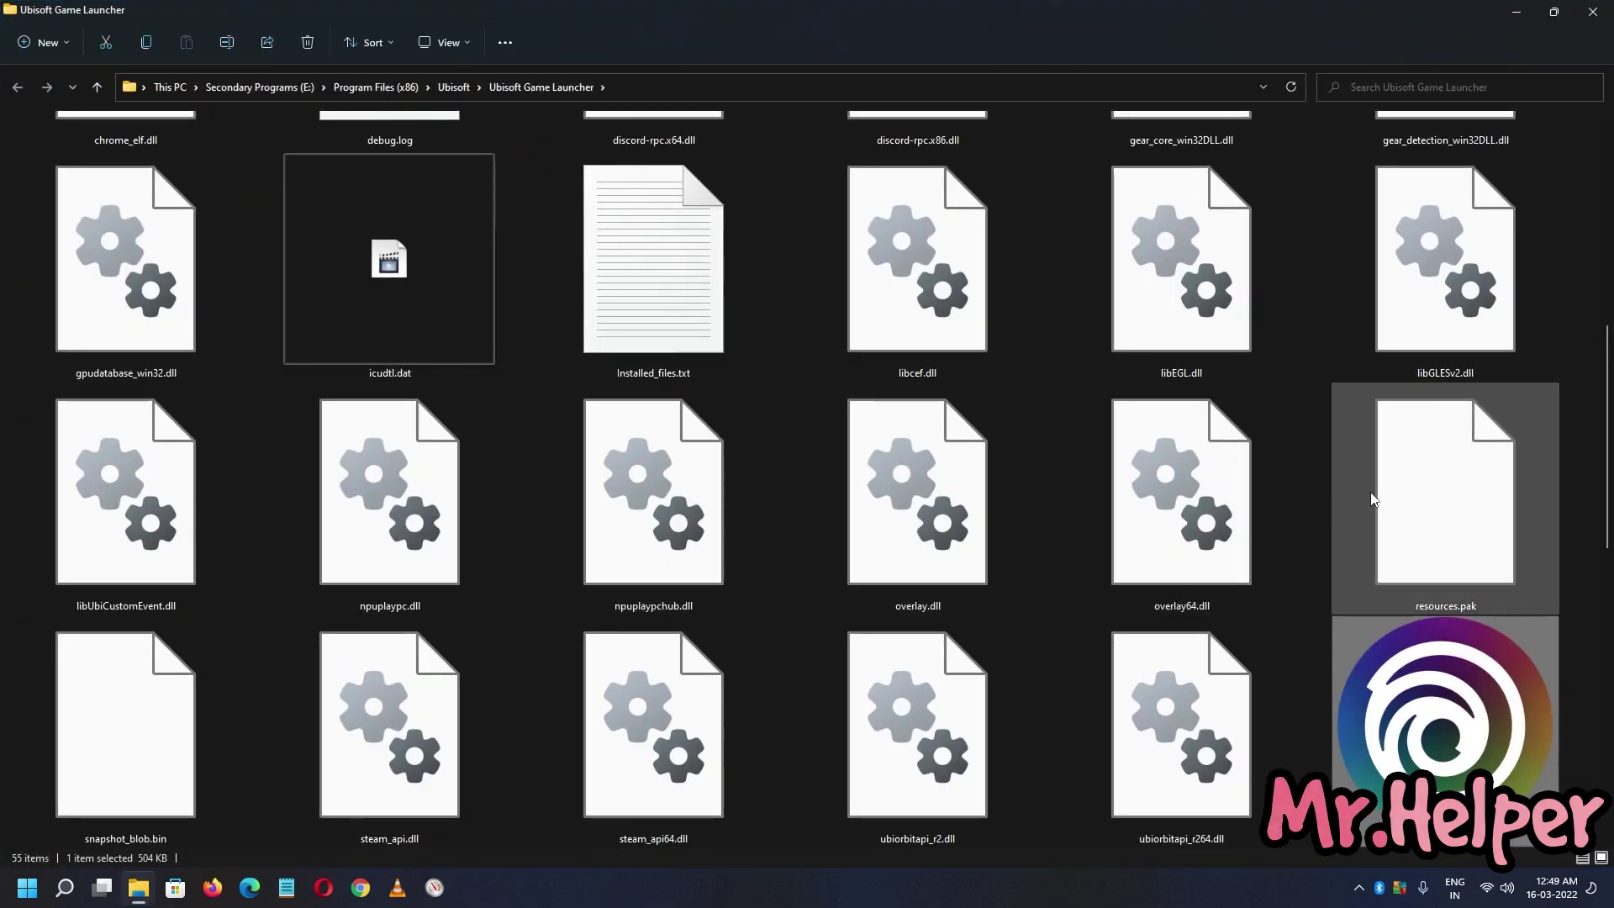
scroll(1355, 482, down, 2)
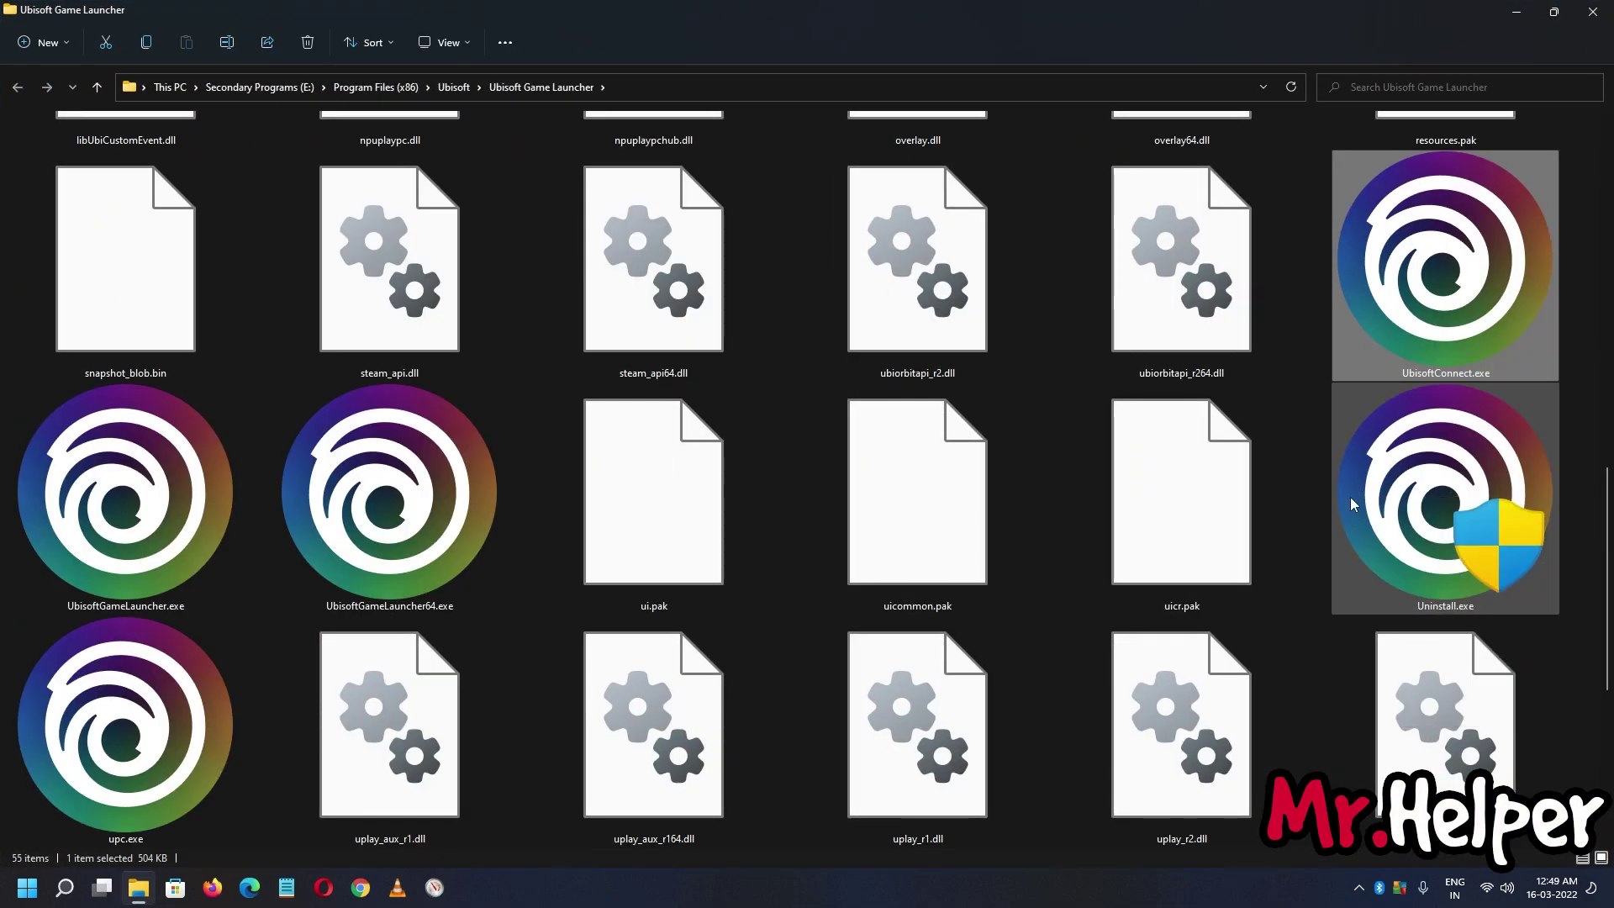
click(1420, 589)
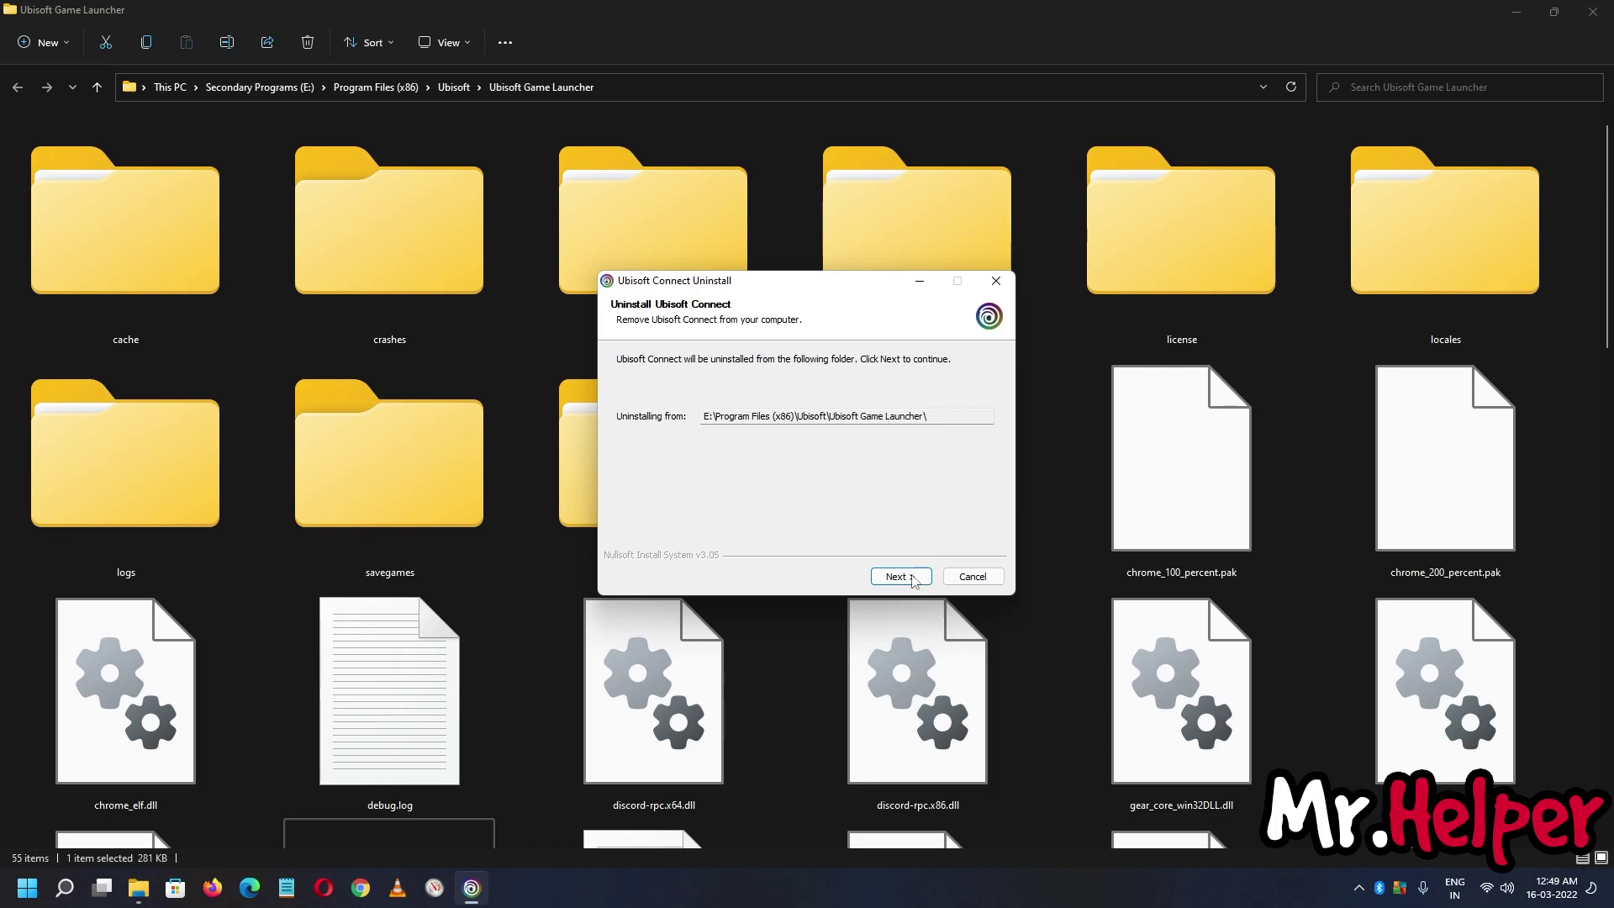
- Launch the uninstaller, leaving game removal and local save-file deletion unchecked to keep UNO Demo
click(904, 572)
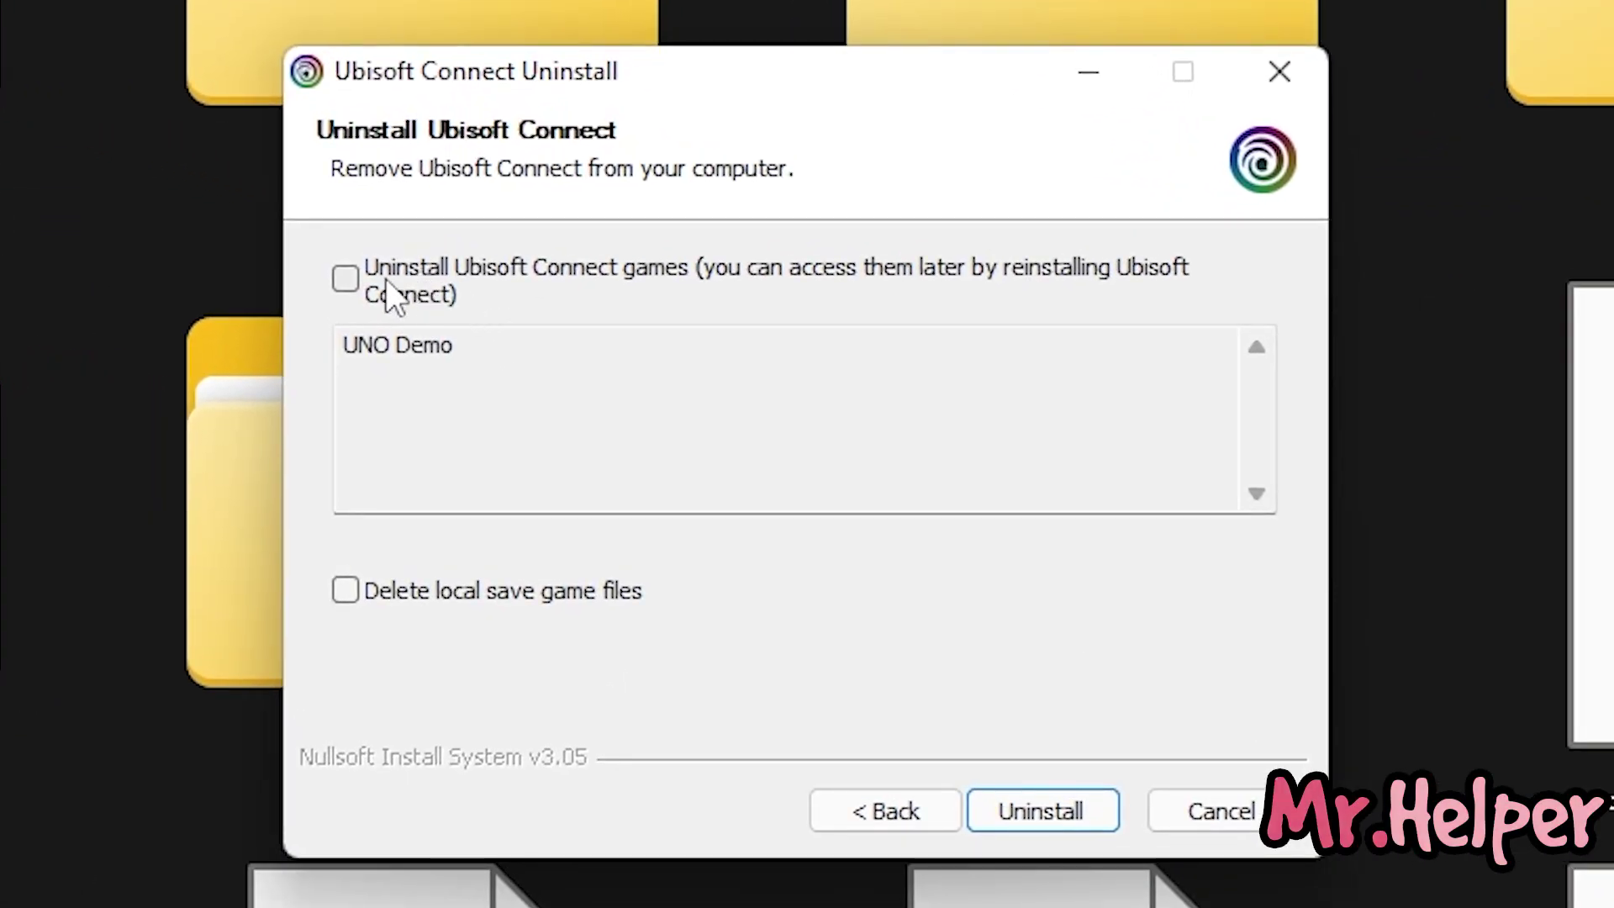
click(345, 280)
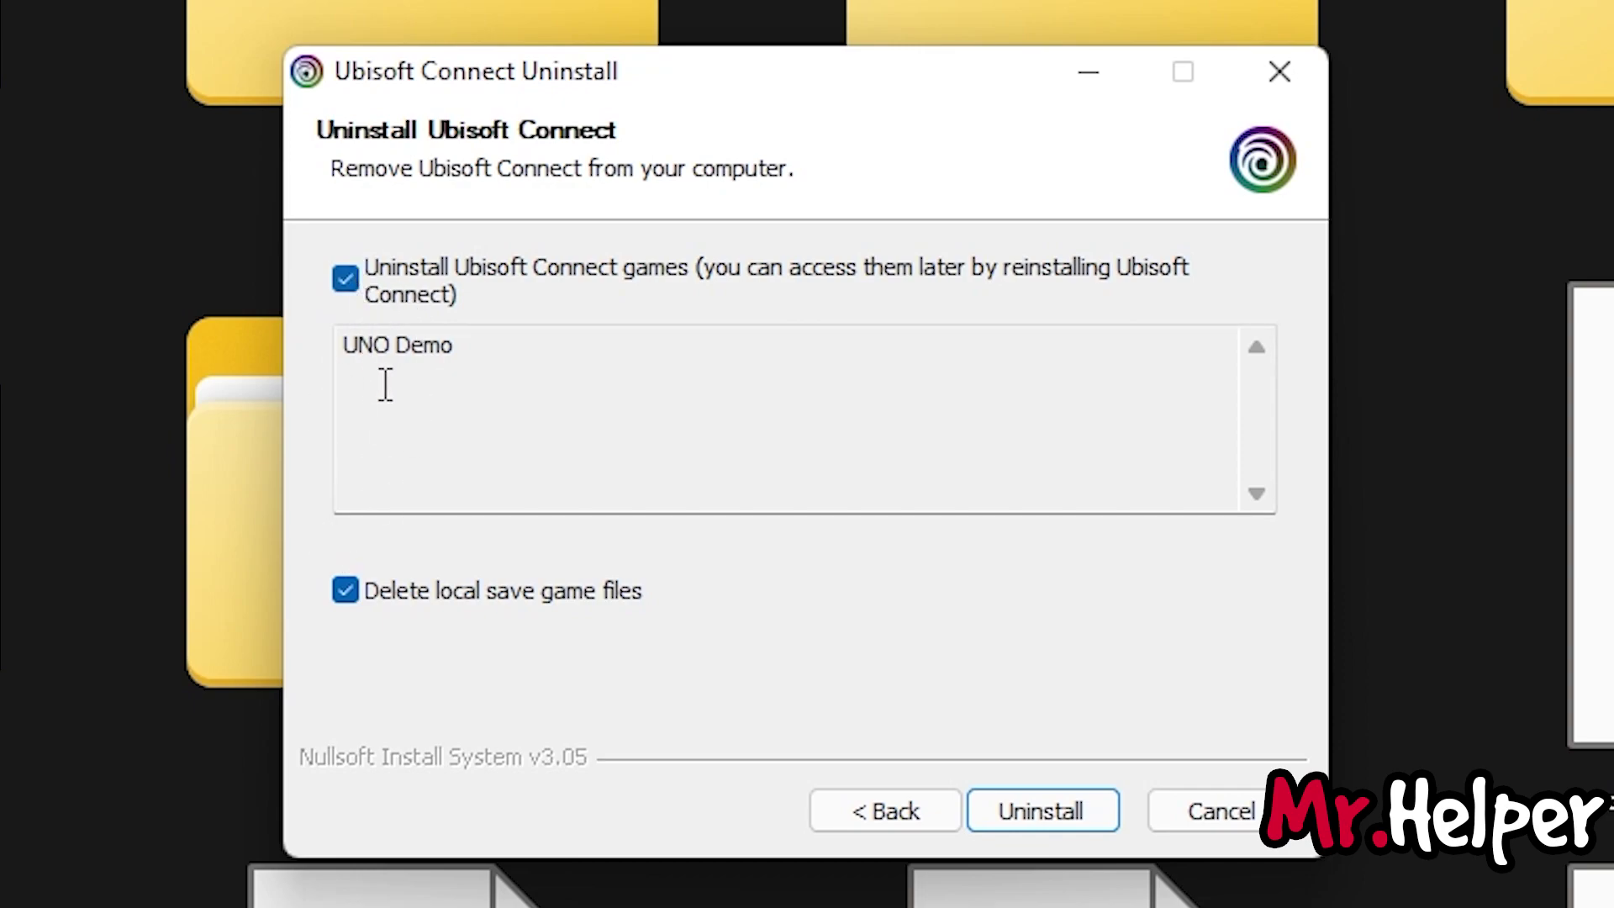
drag(480, 346, 217, 334)
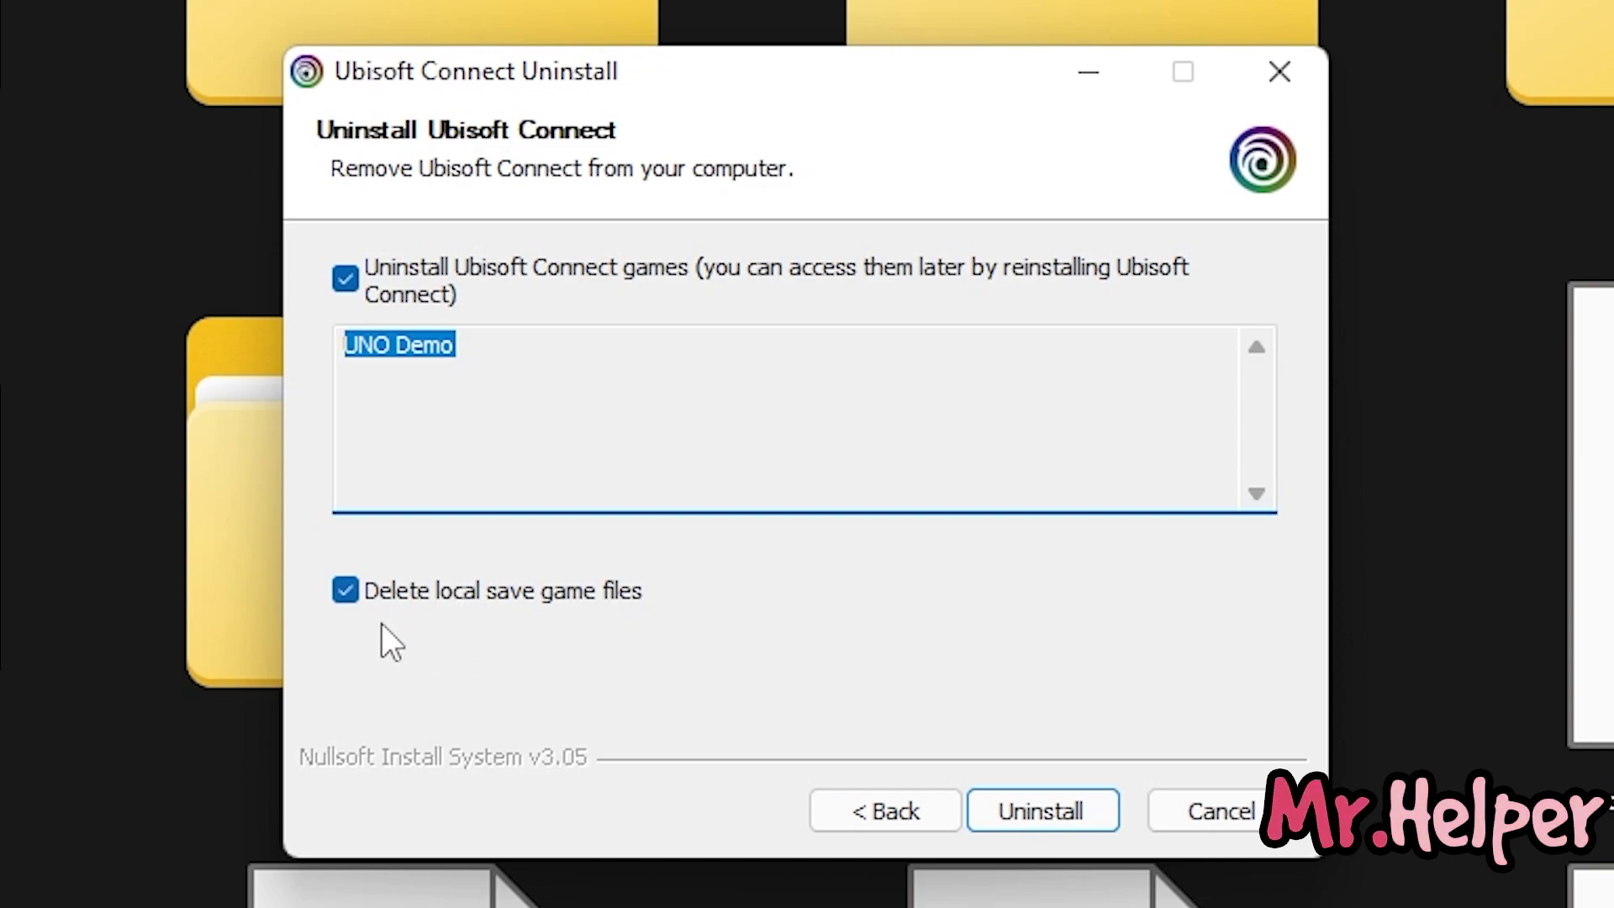
click(346, 591)
click(344, 278)
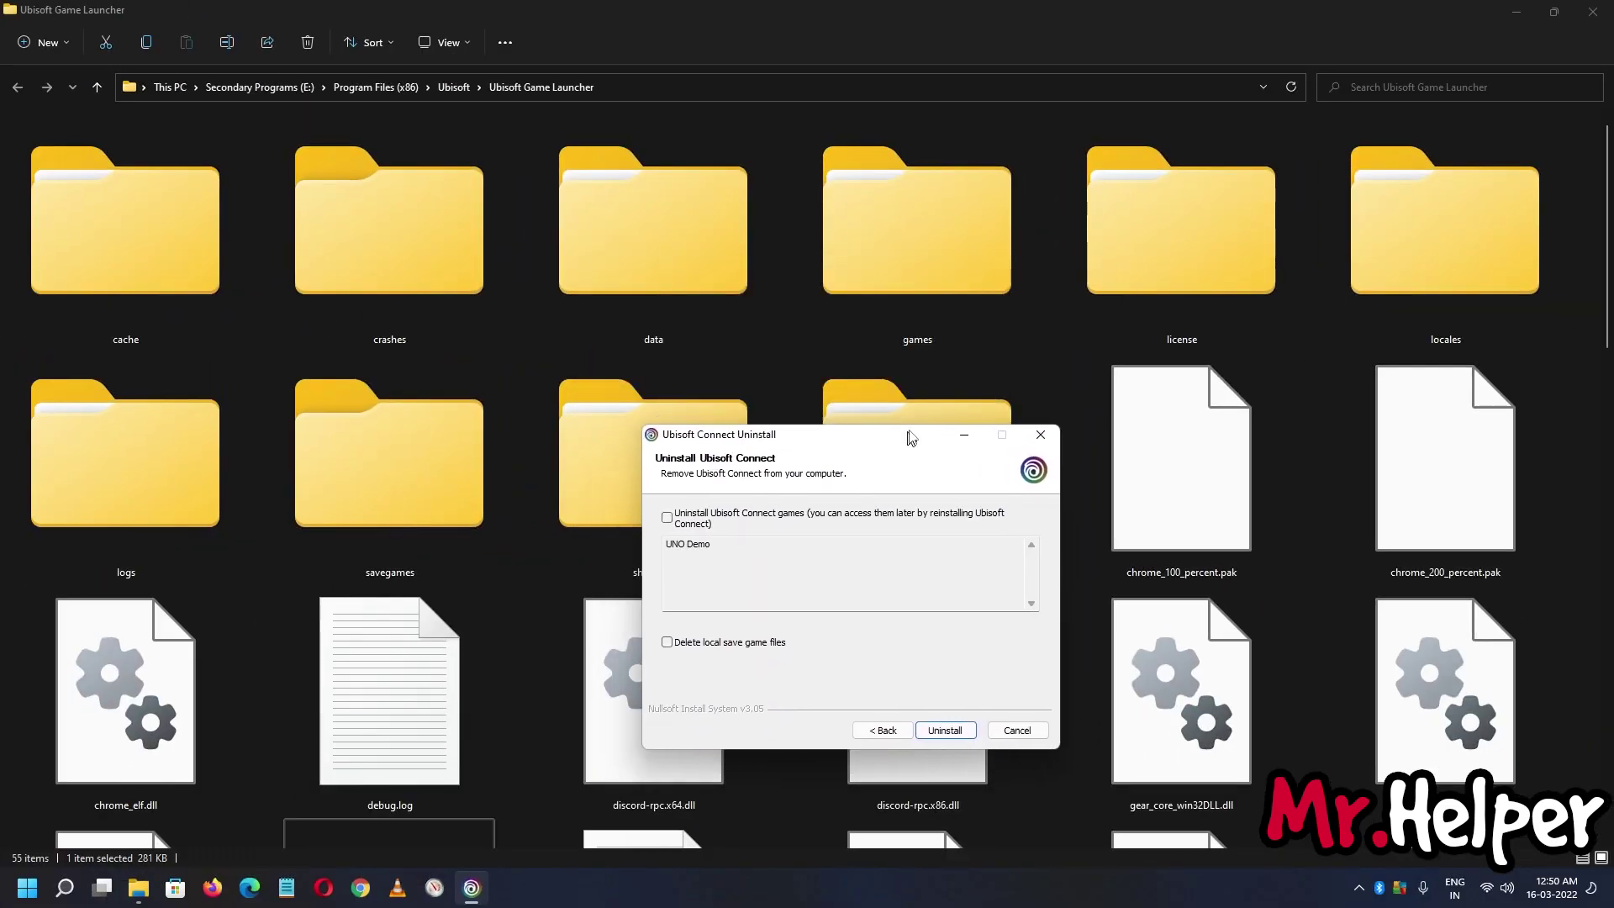
- Check that UNO Demo is in the games folder, then start the Ubisoft Connect uninstall
click(879, 276)
double_click(877, 277)
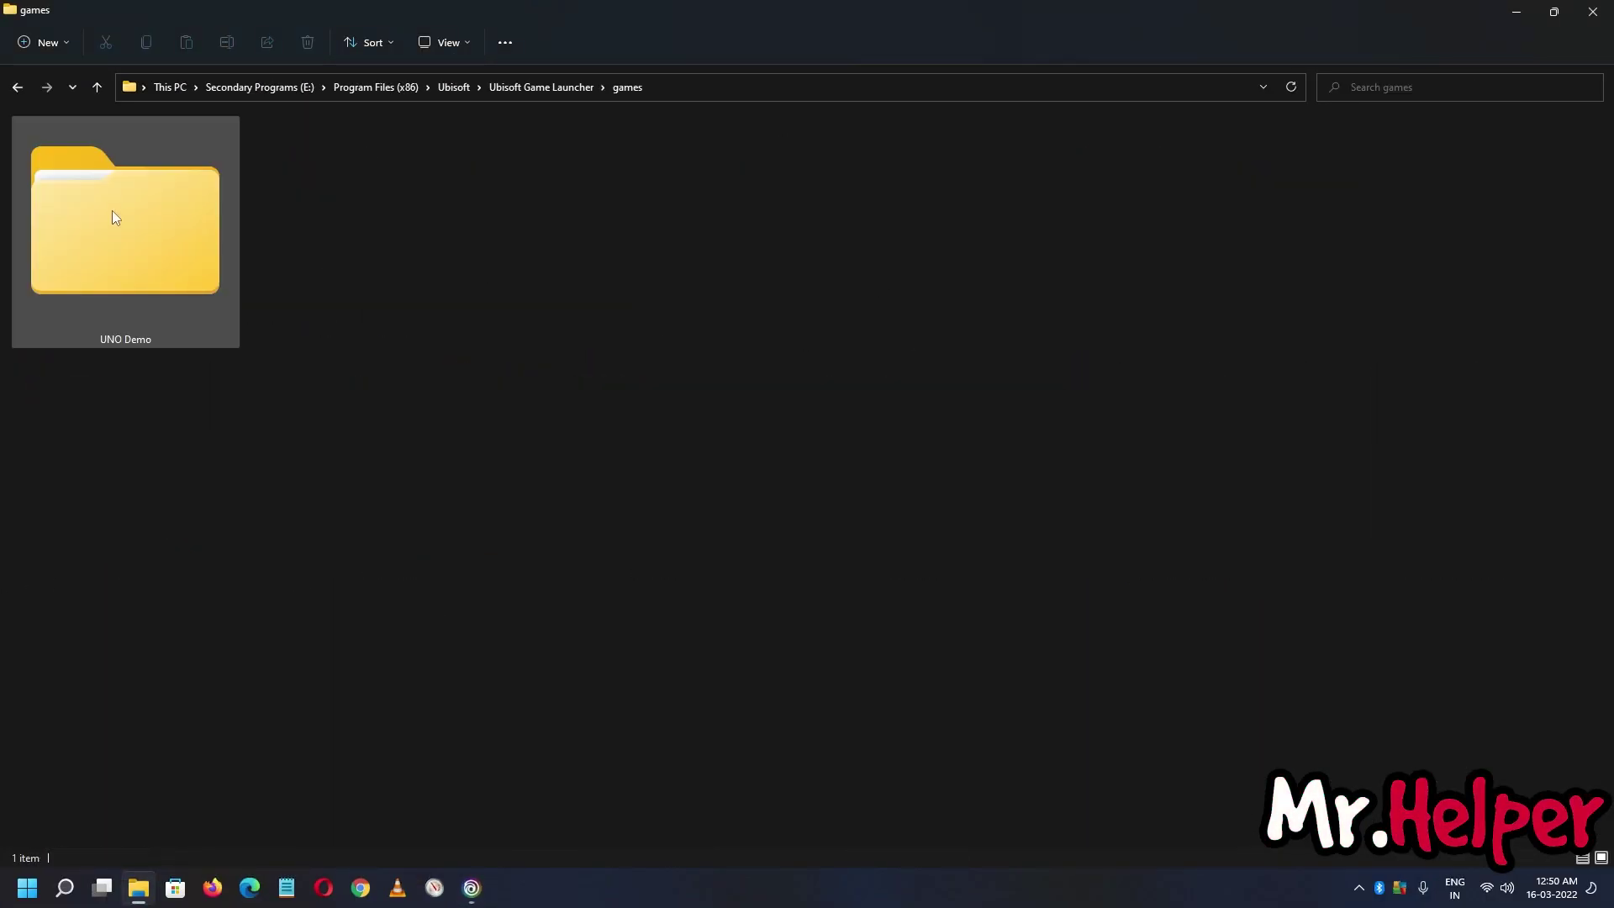
click(472, 887)
click(747, 556)
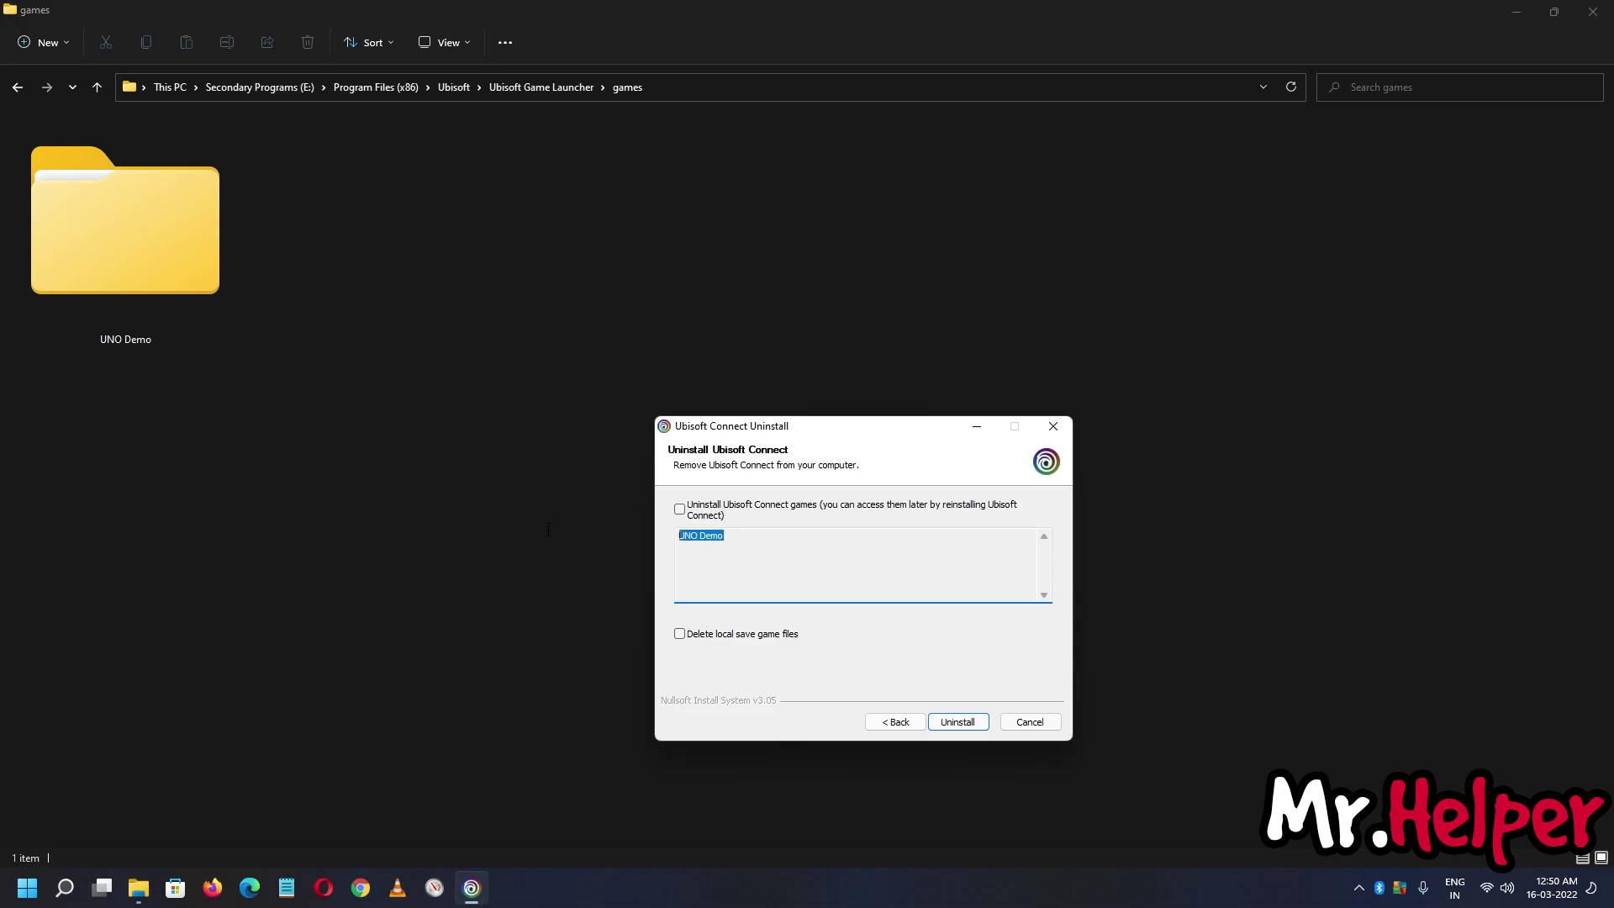
click(517, 89)
click(471, 888)
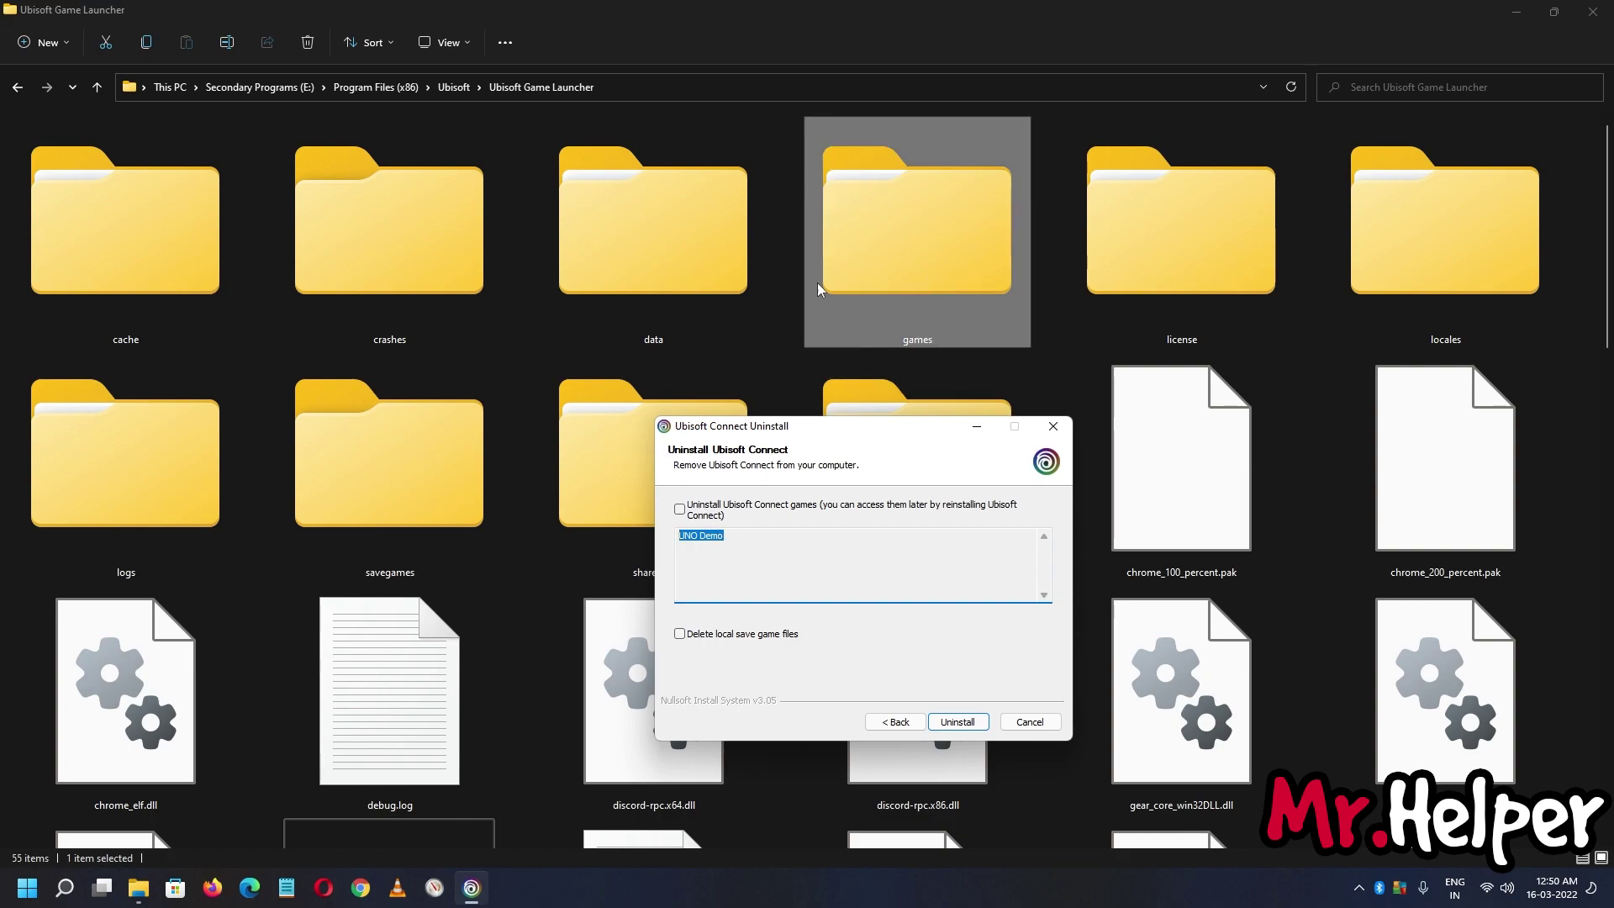
click(958, 722)
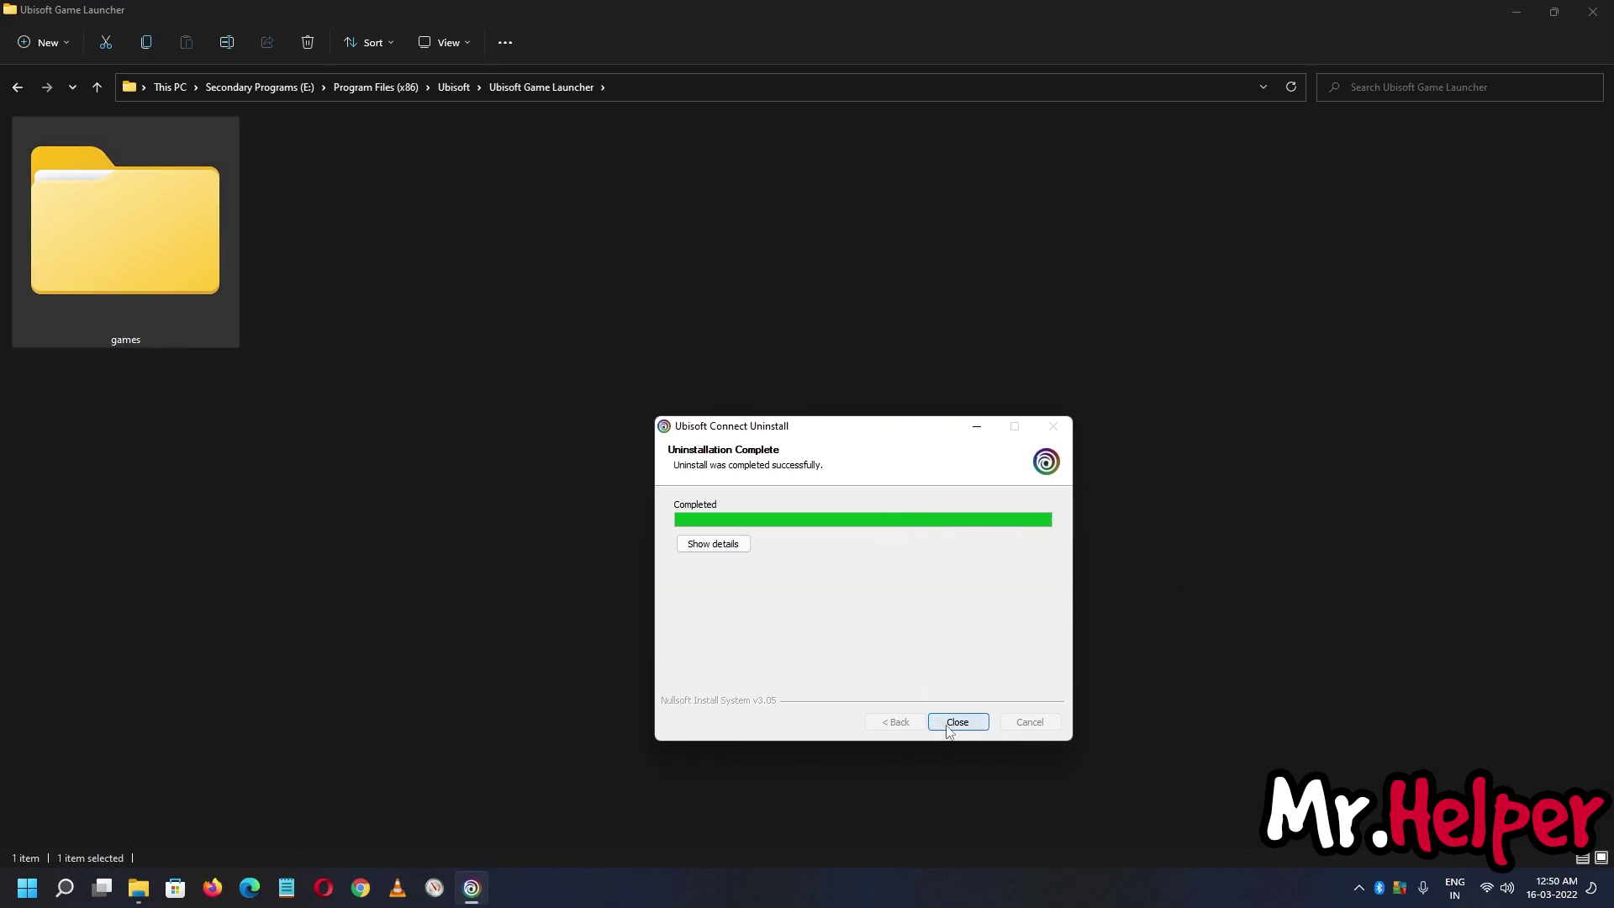
- Close the finished uninstaller, confirm UNO Demo remains in the games folder, and close Explorer
click(951, 726)
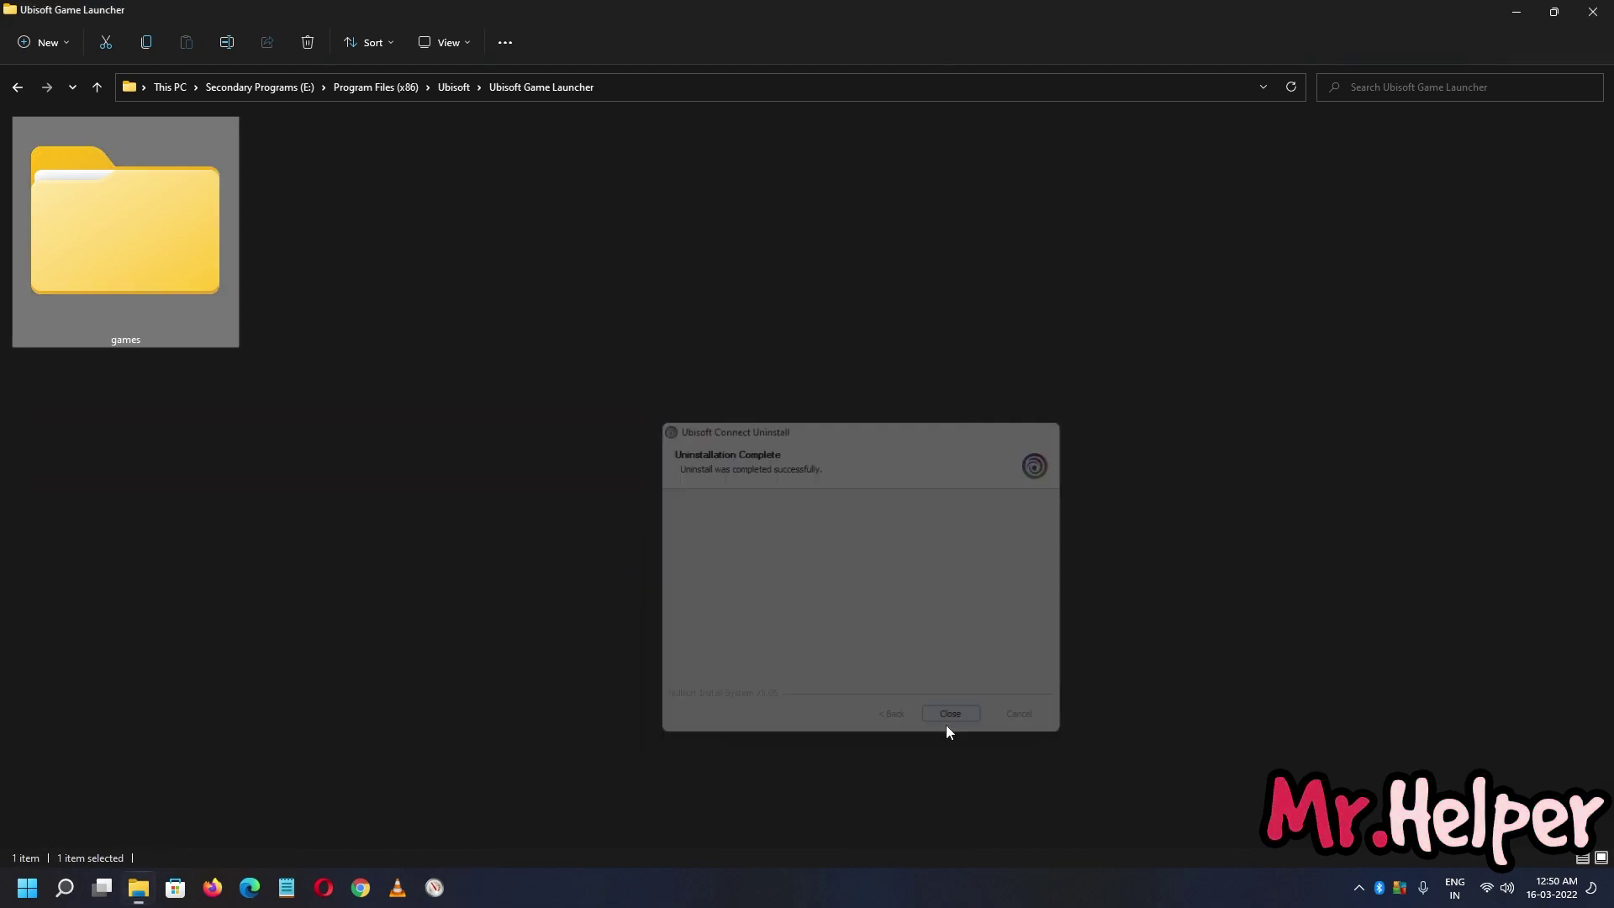
double_click(117, 237)
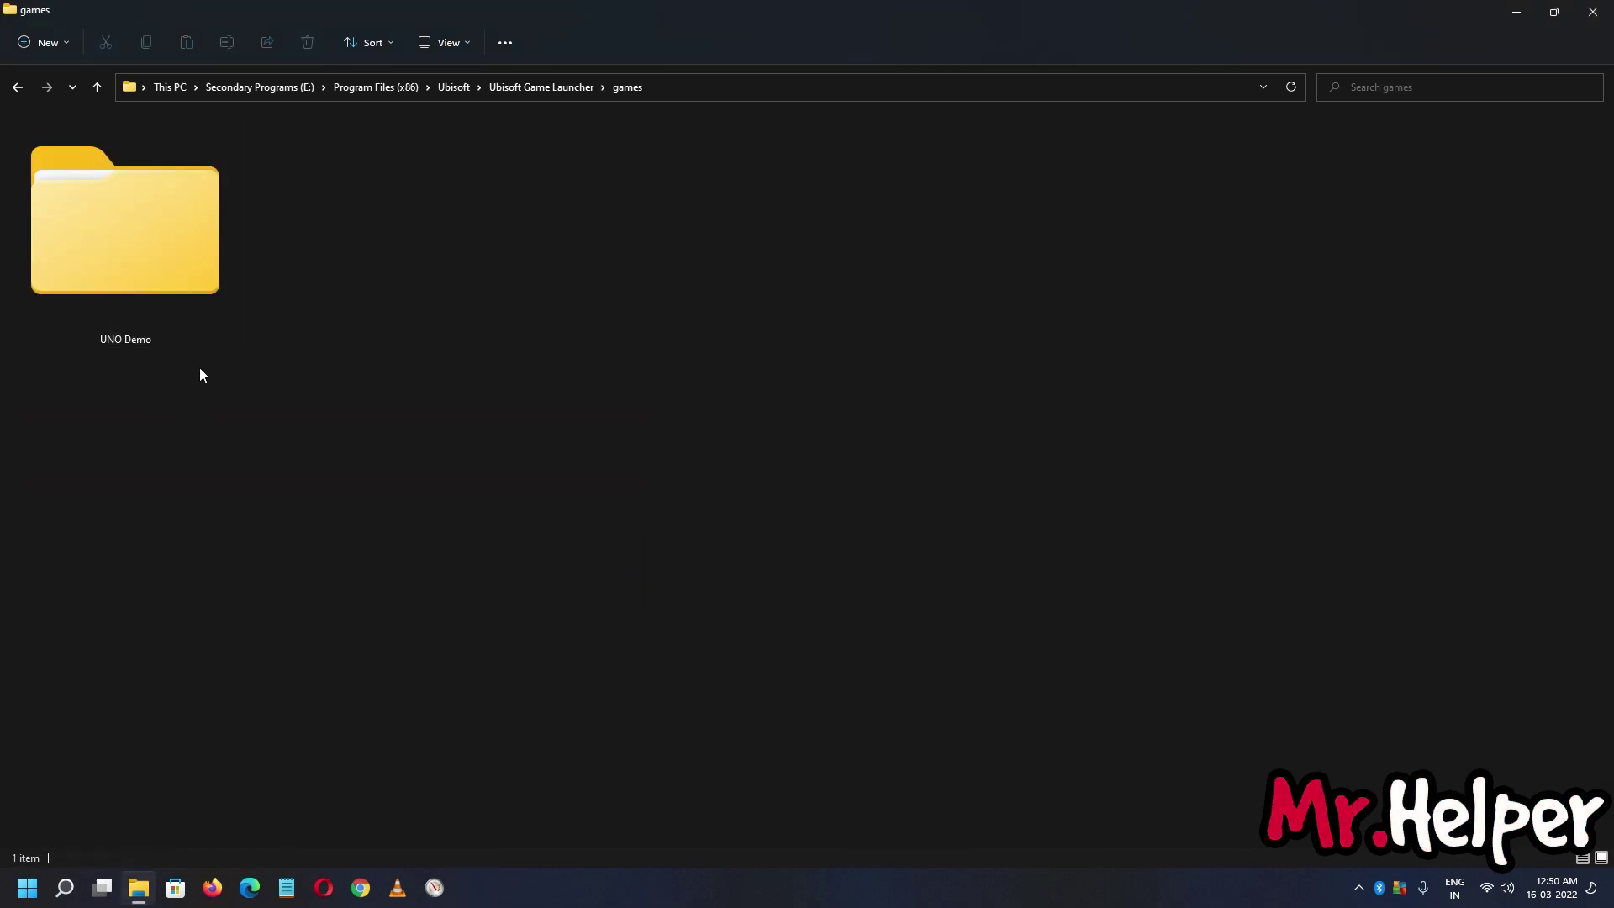
click(158, 340)
click(1592, 11)
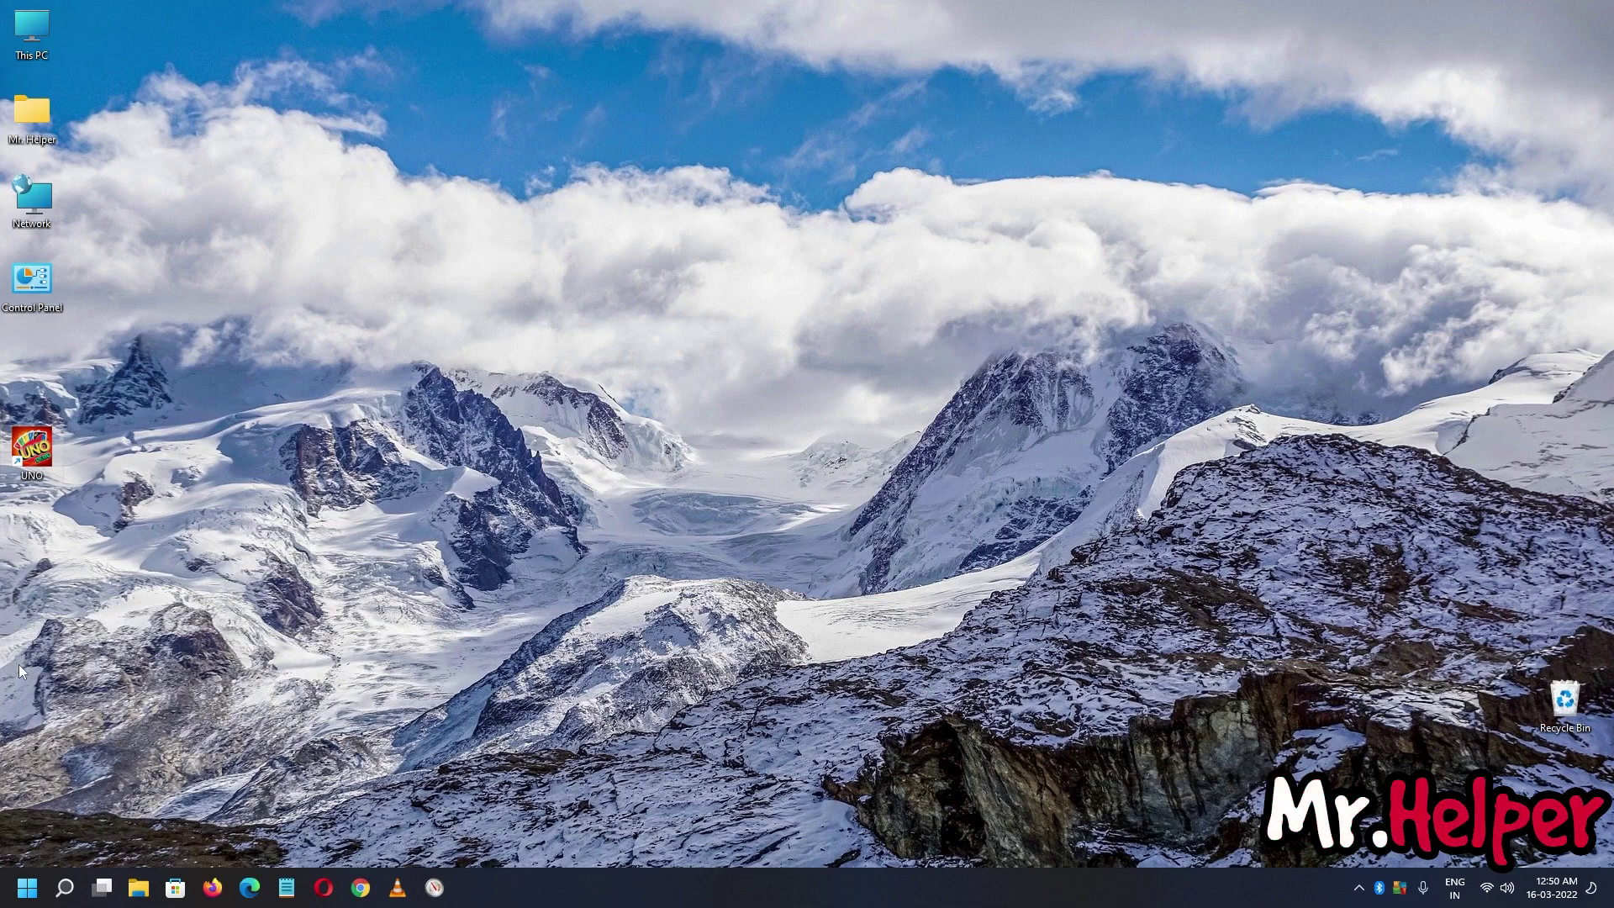
- Launch Opera and search for 'ubisoft connect download'
click(323, 887)
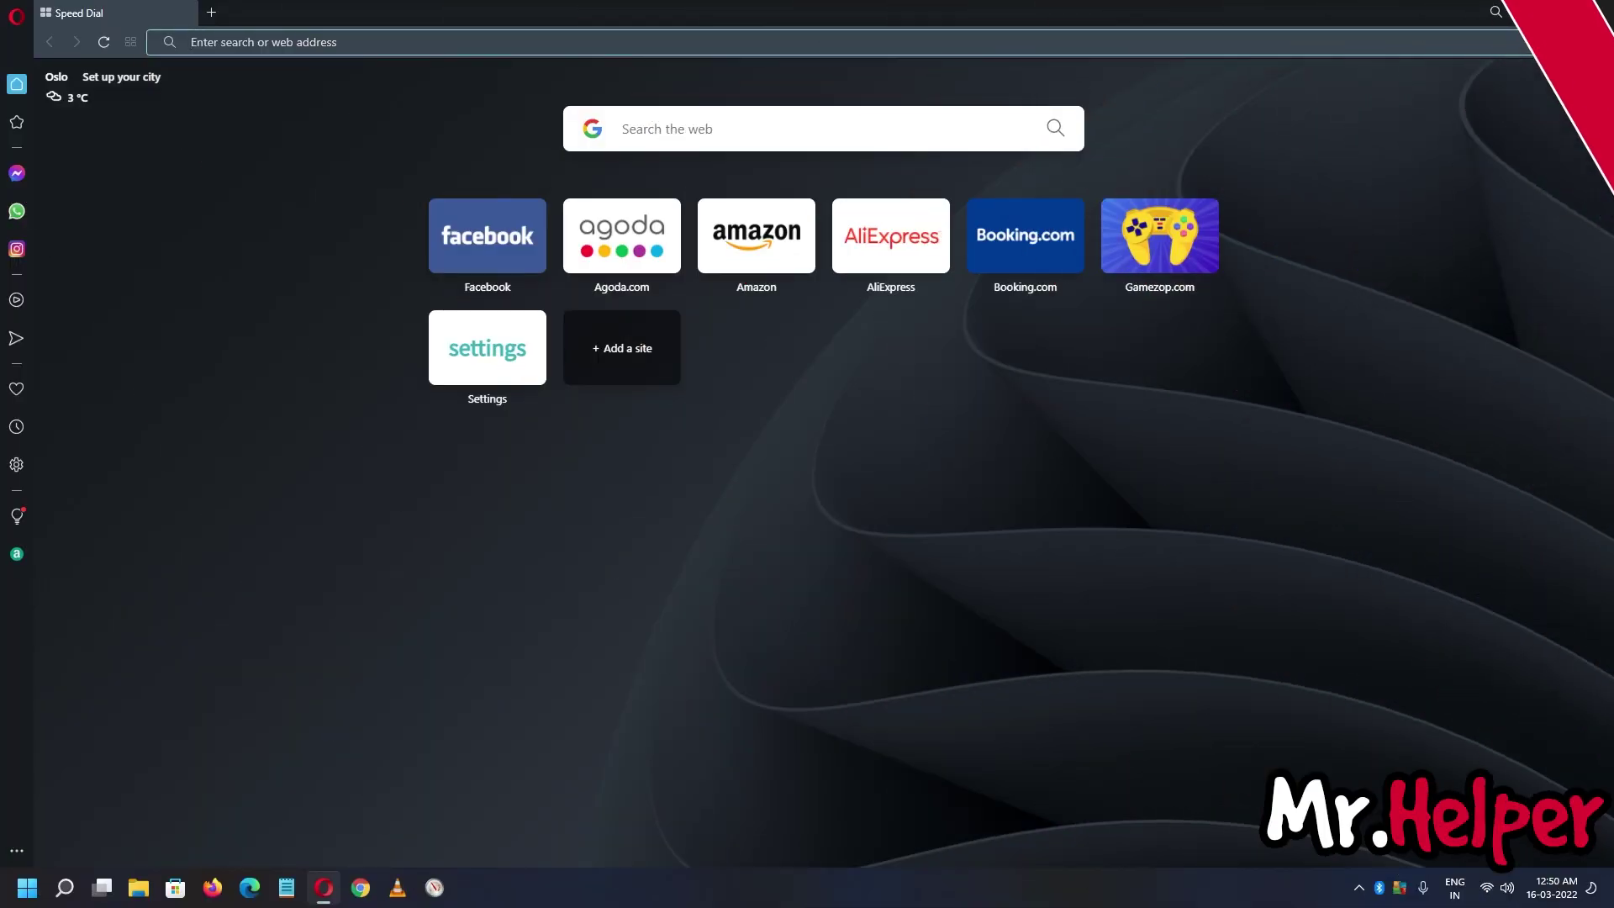
text(ub)
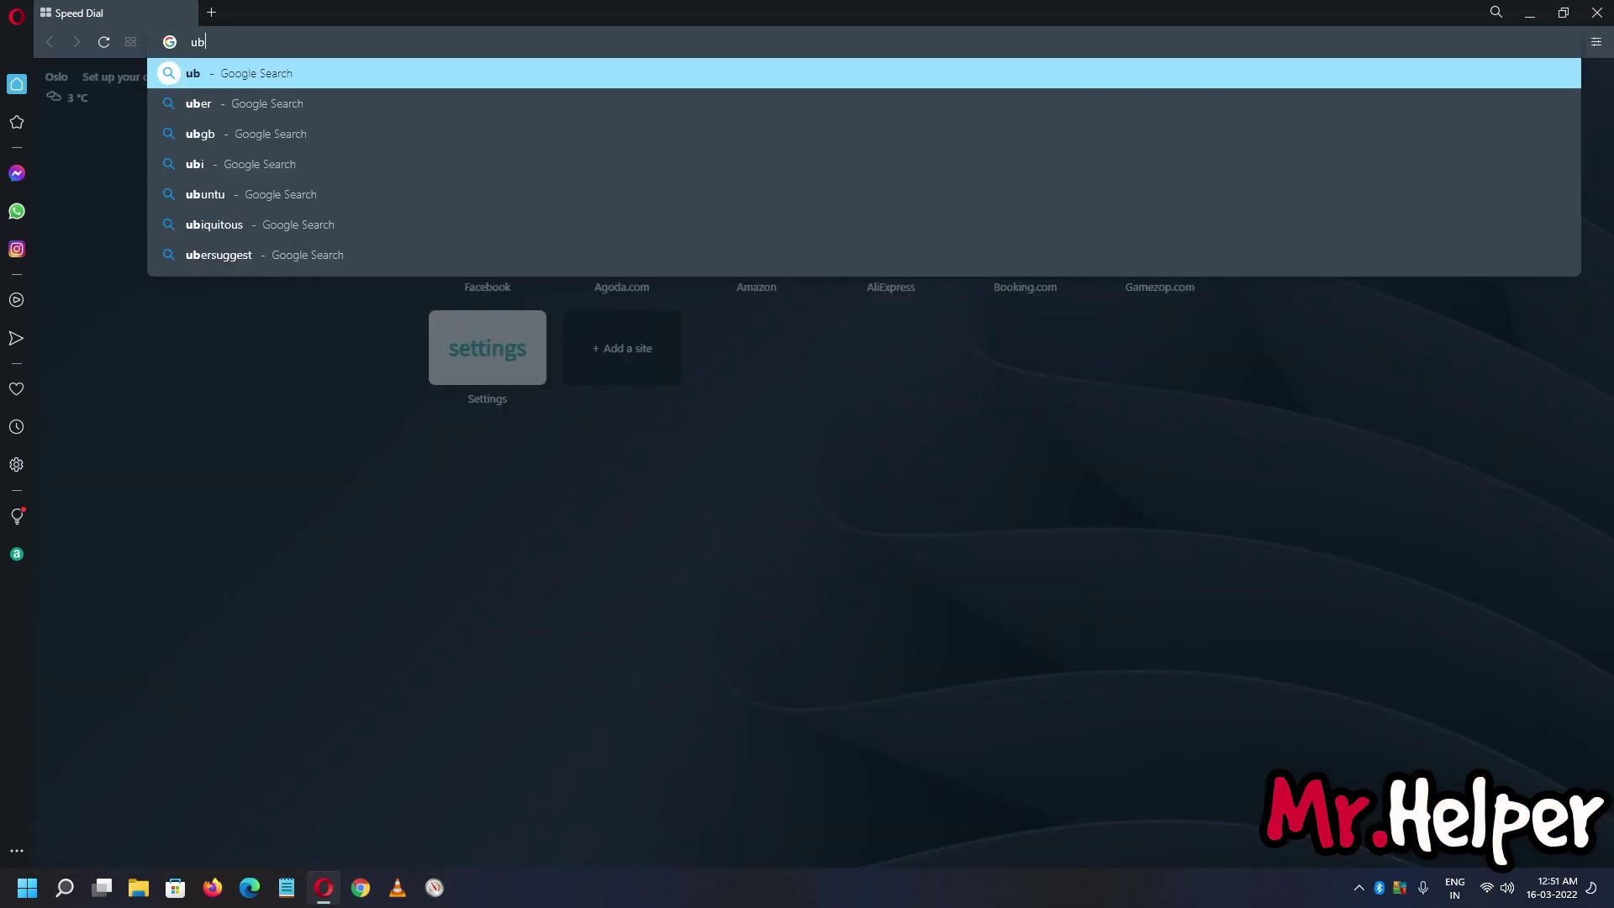
text(isoft conne)
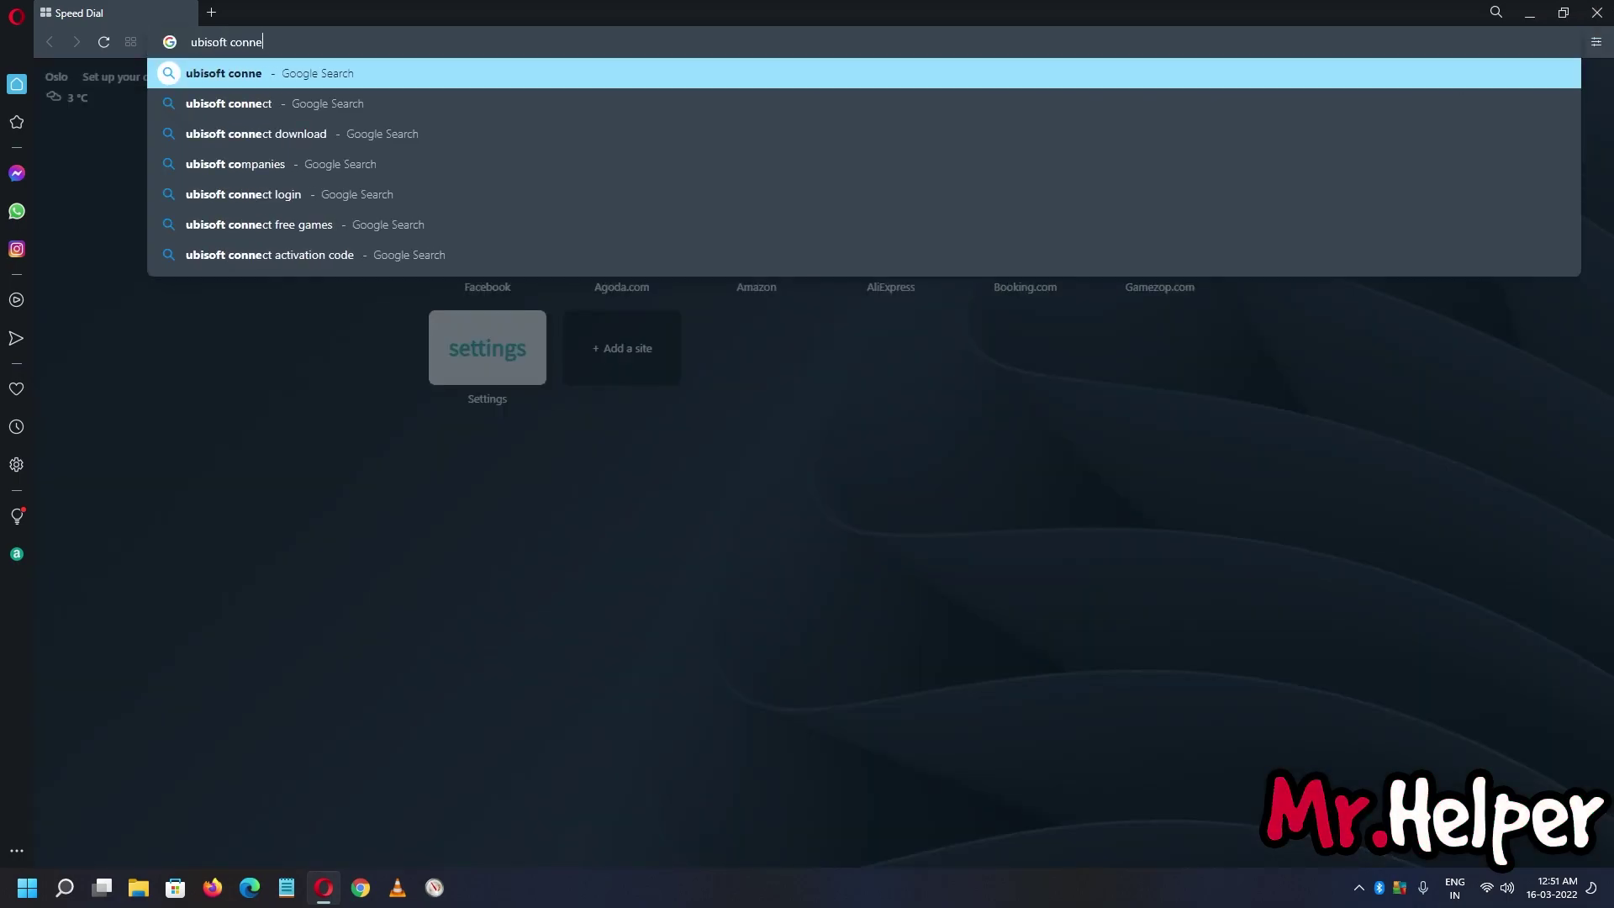
text(ct download)
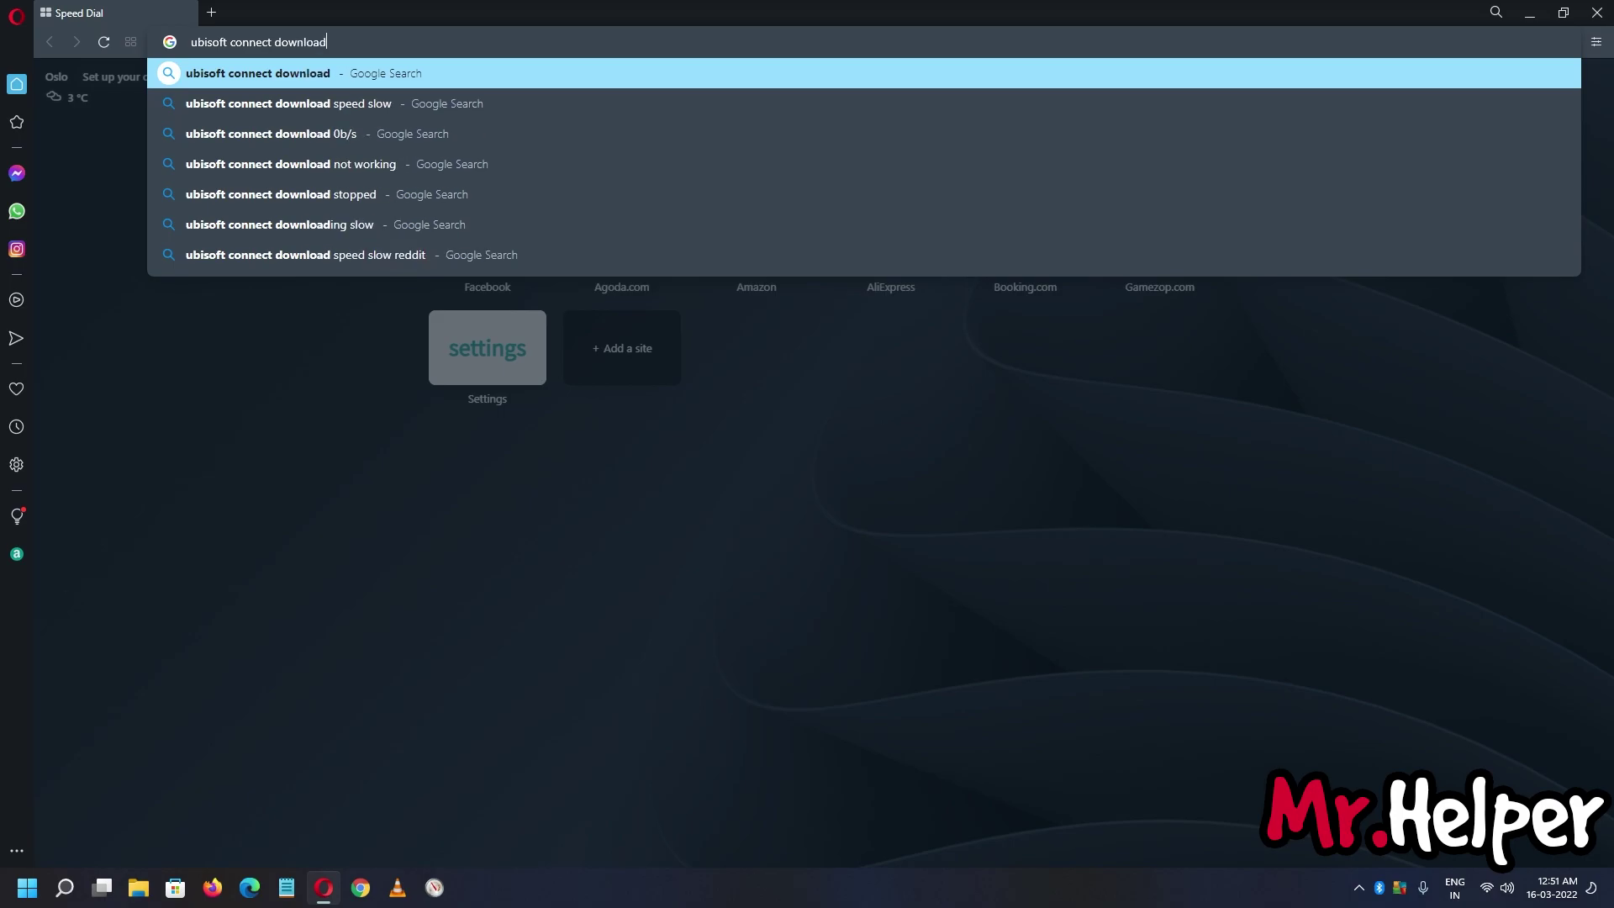
key(Return)
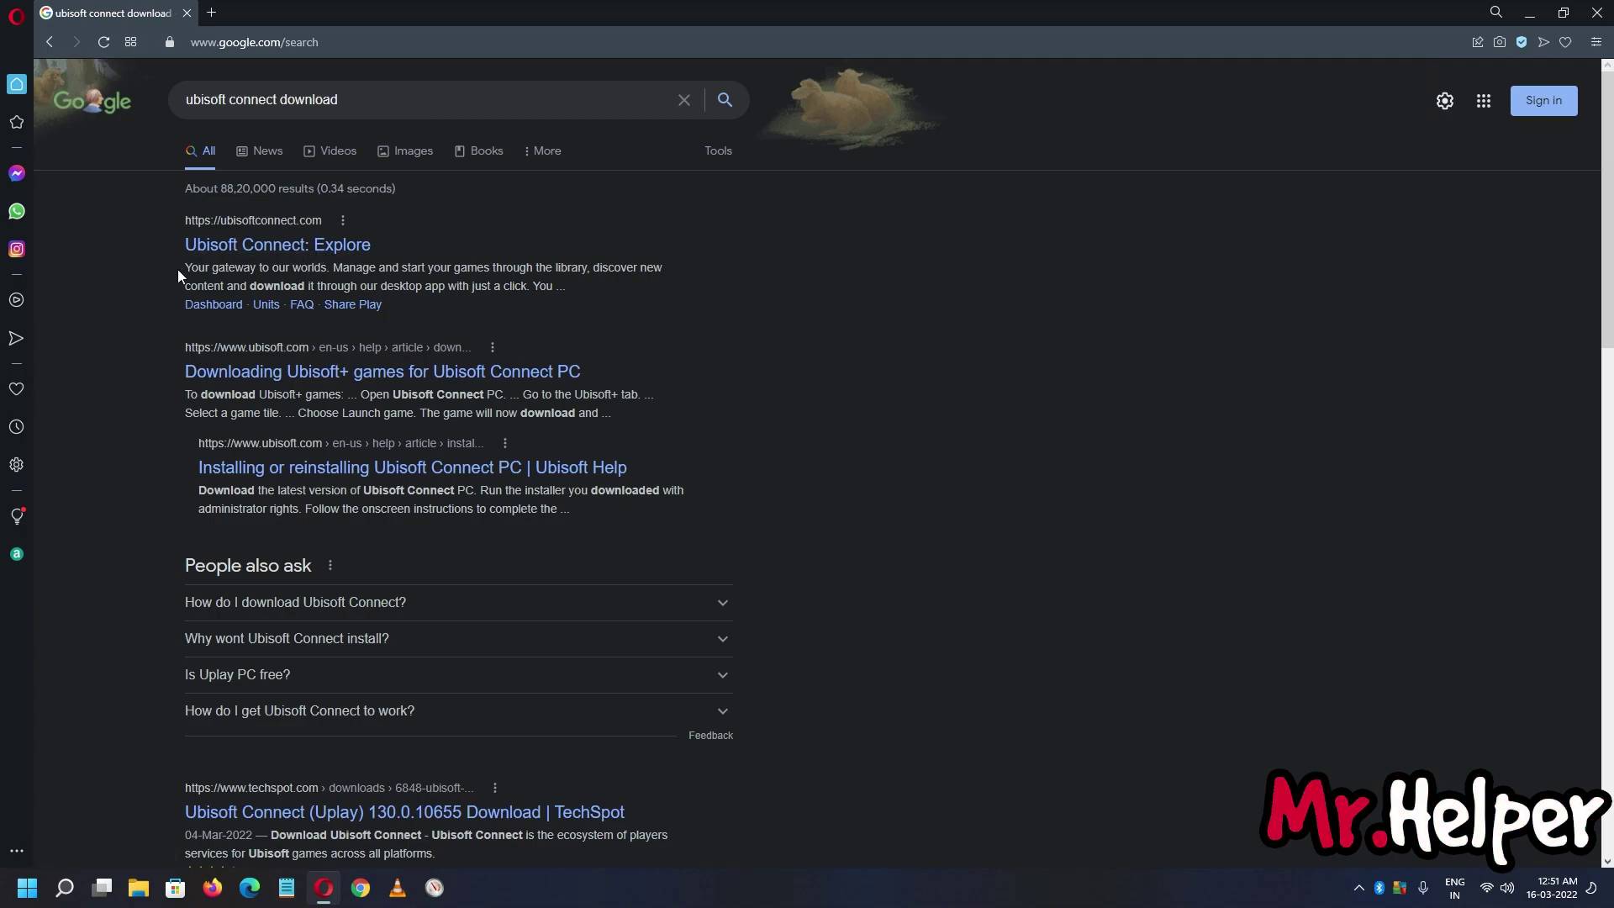
- Save the PC installer from the official Ubisoft Connect site to the Desktop, then minimize Opera
click(252, 254)
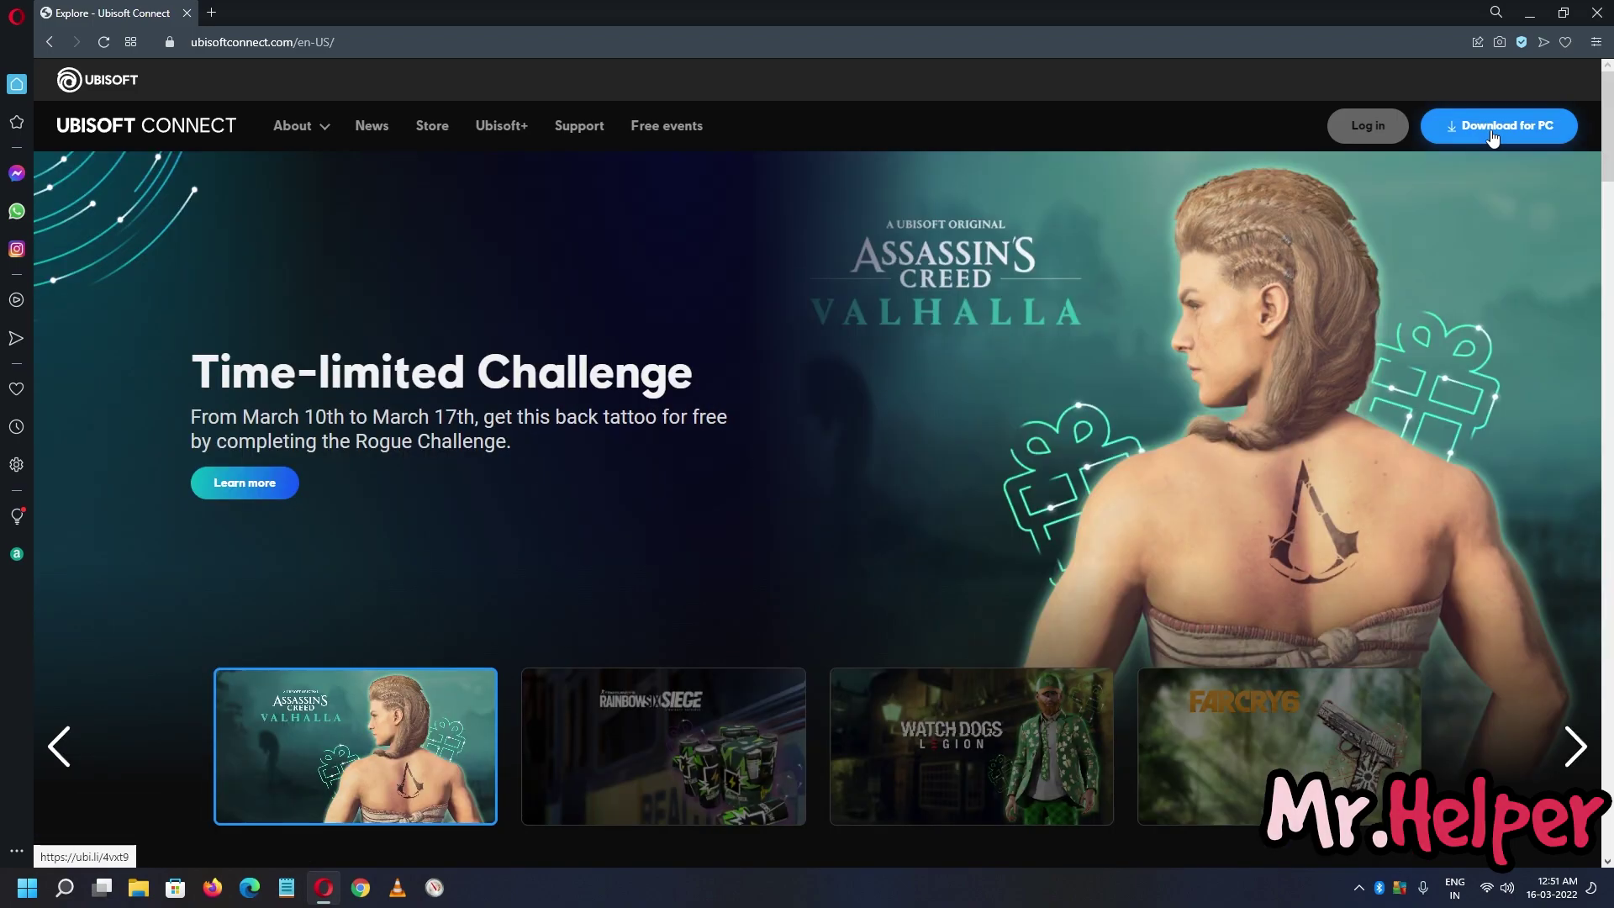
click(1492, 136)
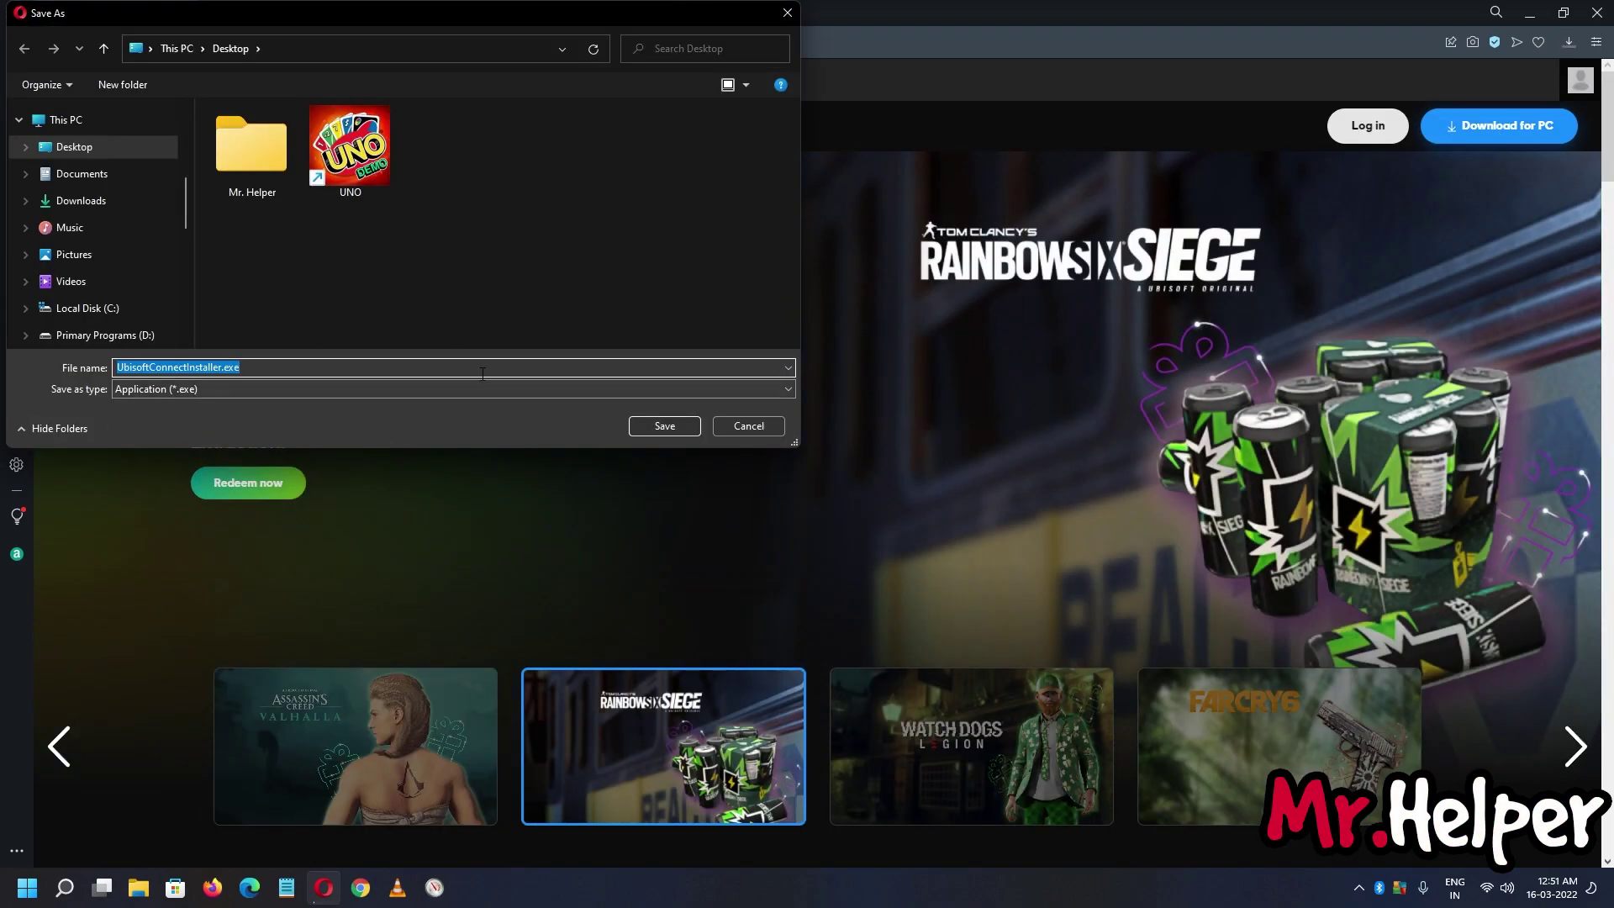
click(648, 427)
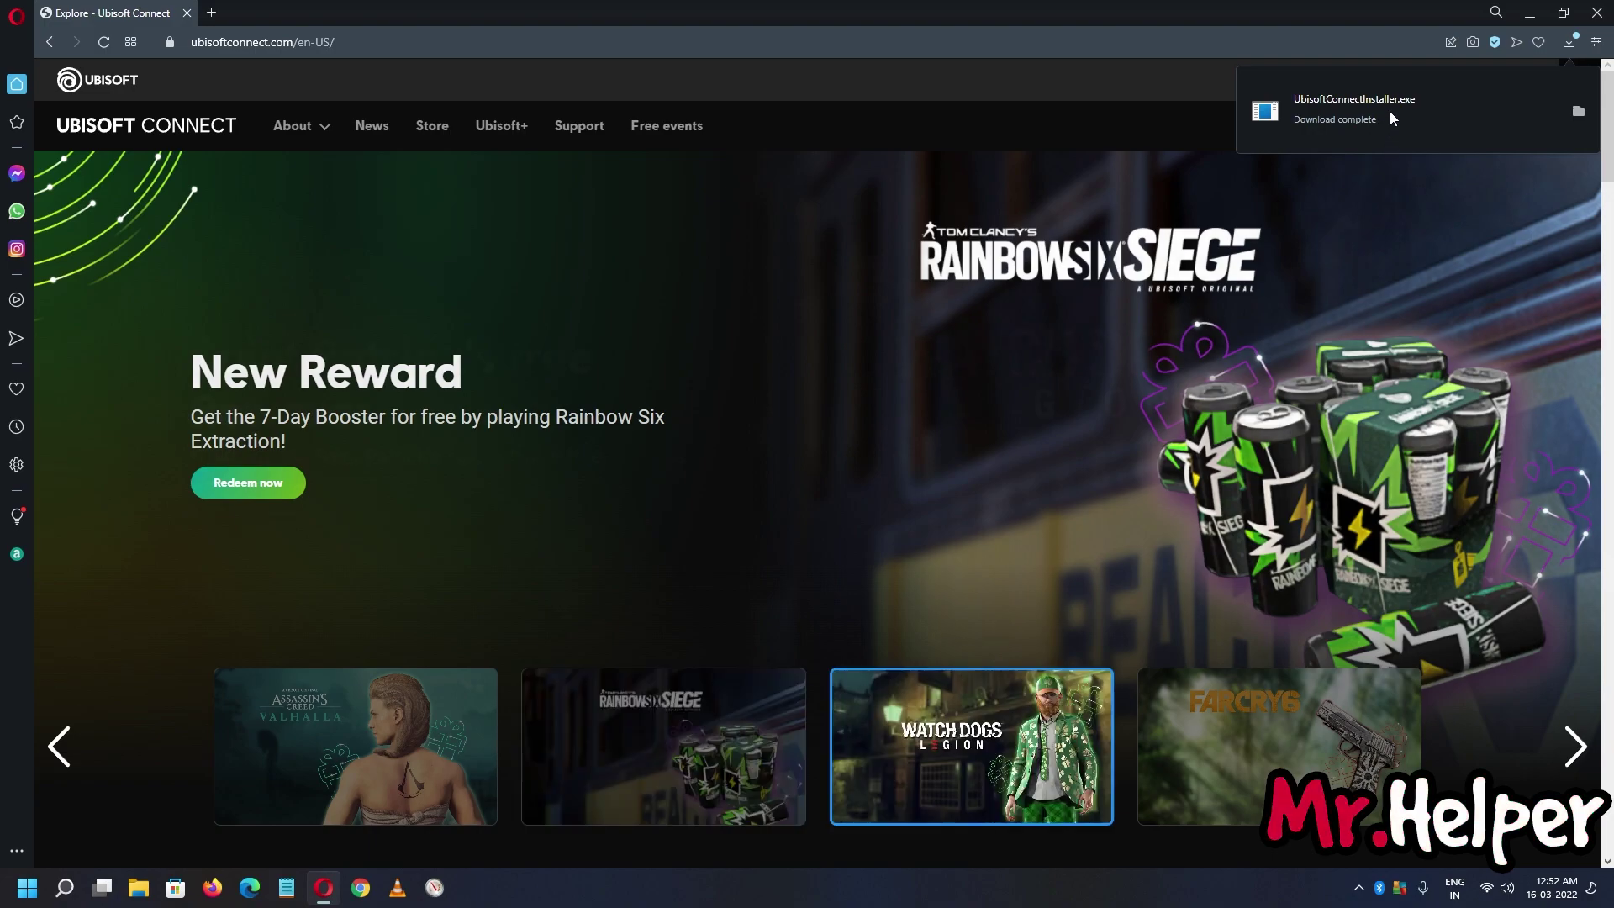
click(1529, 12)
drag(32, 369, 31, 529)
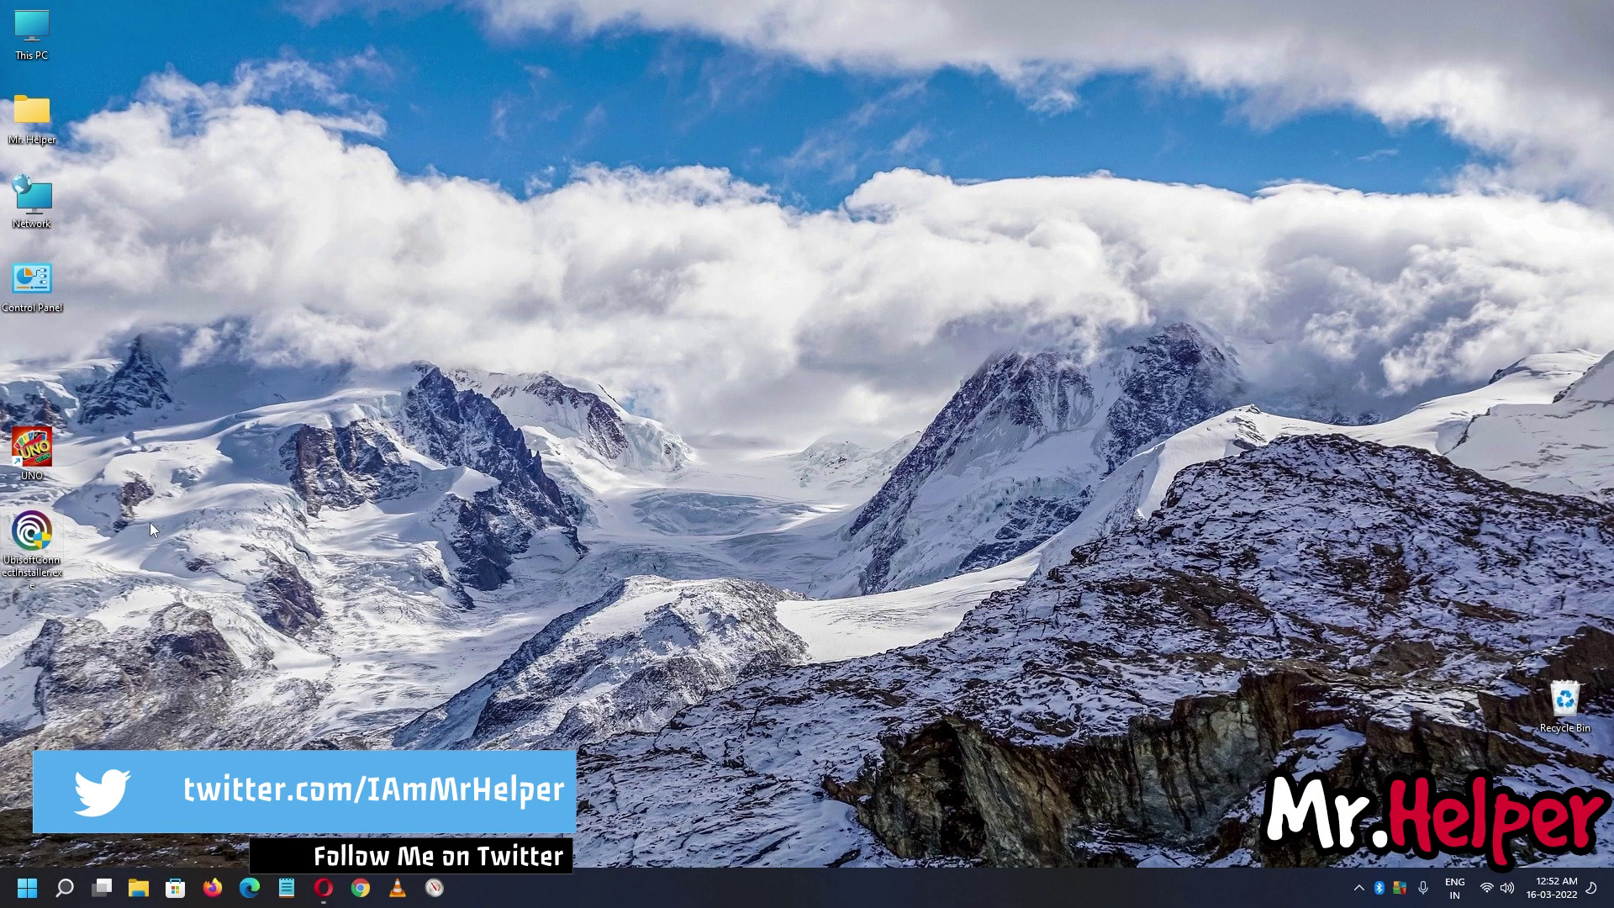
- Browse This PC > Secondary Programs (E:) > Program Files (x86) > Ubisoft > Ubisoft Game Launcher > games
double_click(31, 29)
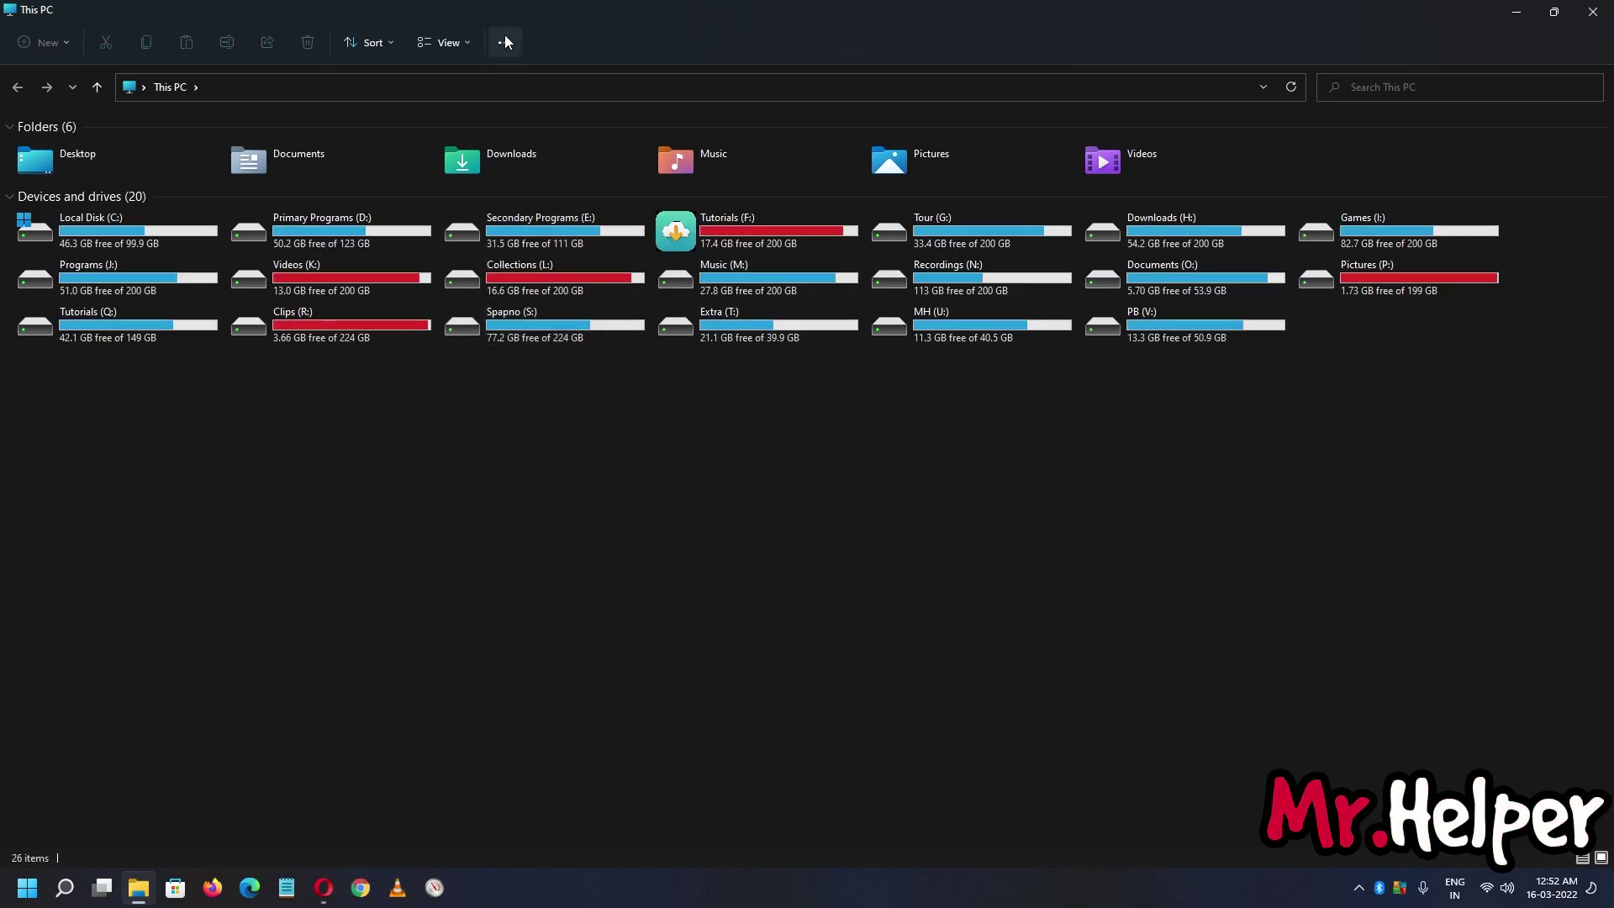
double_click(547, 230)
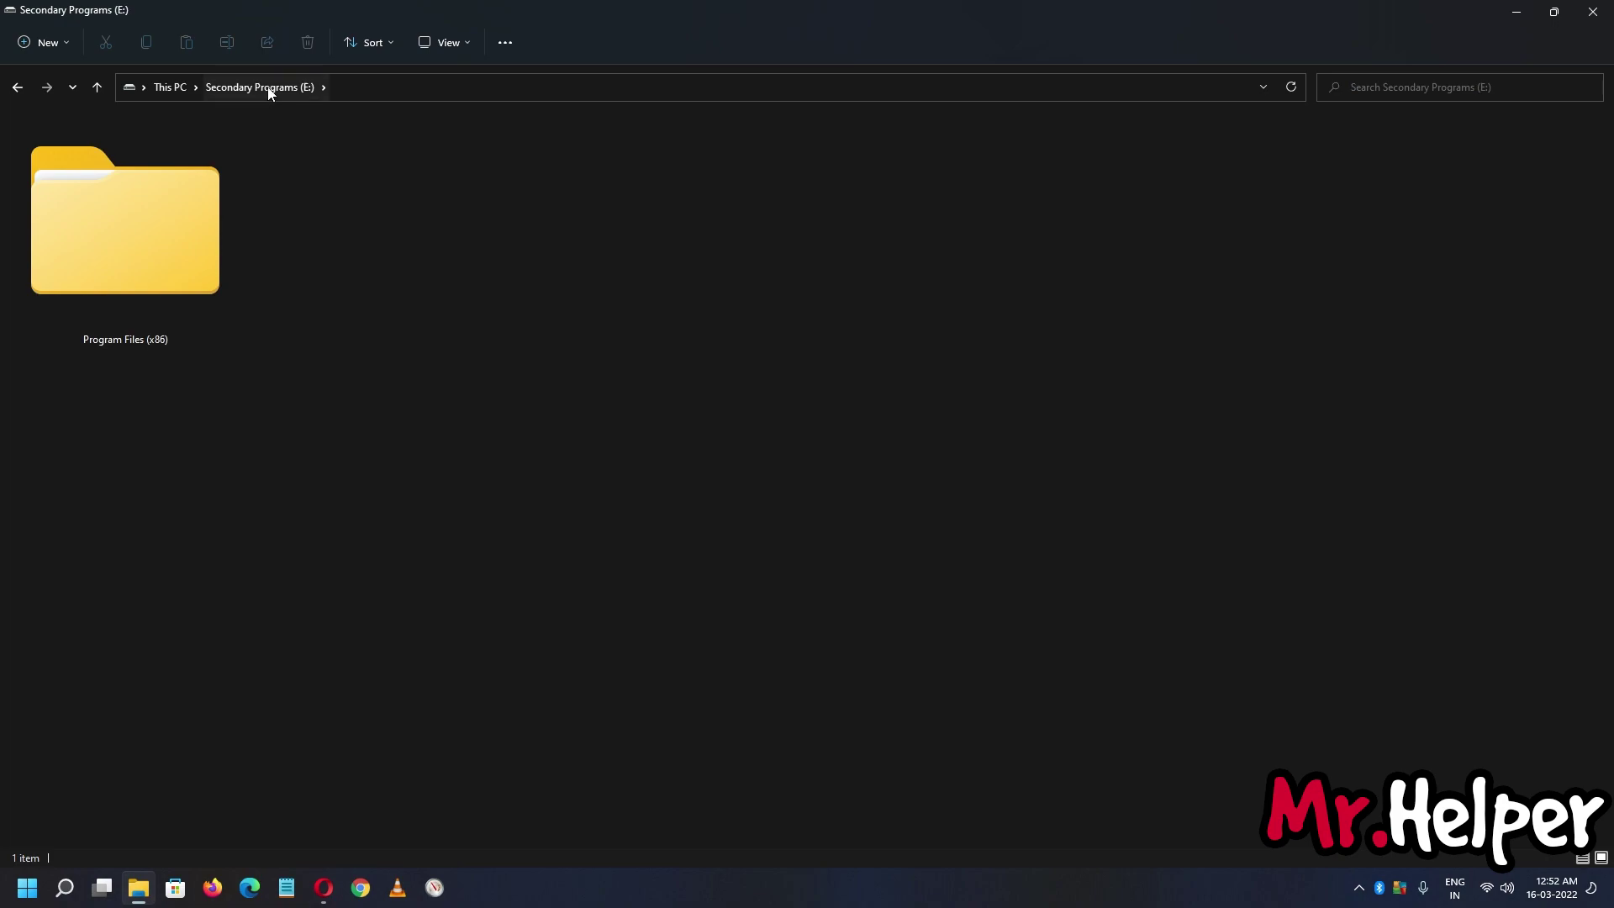
double_click(190, 261)
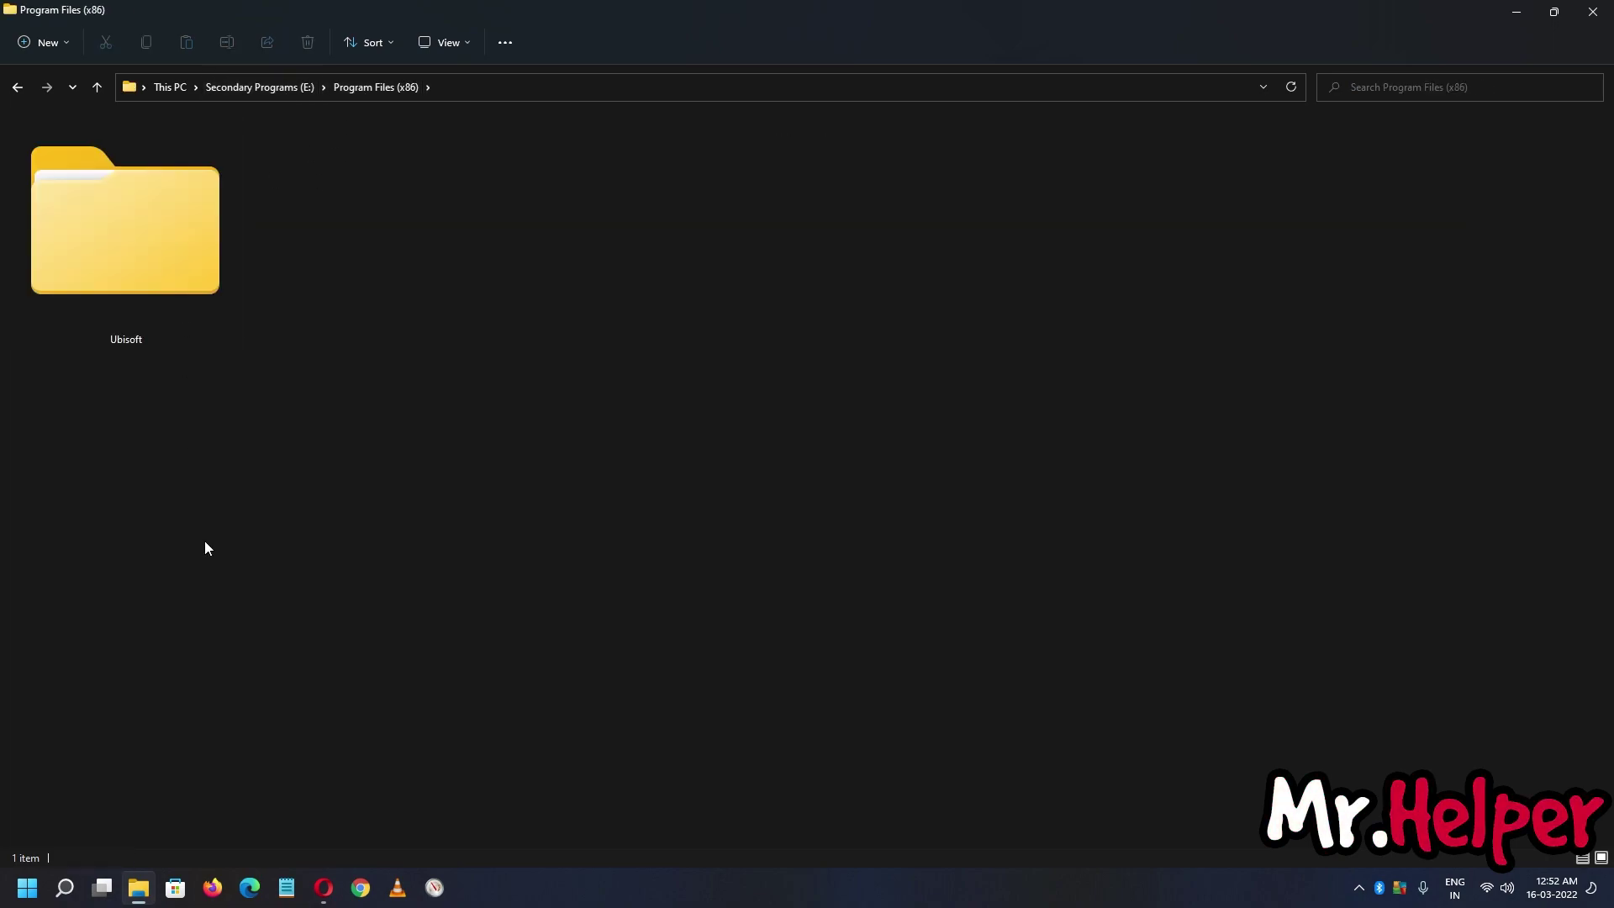
double_click(191, 282)
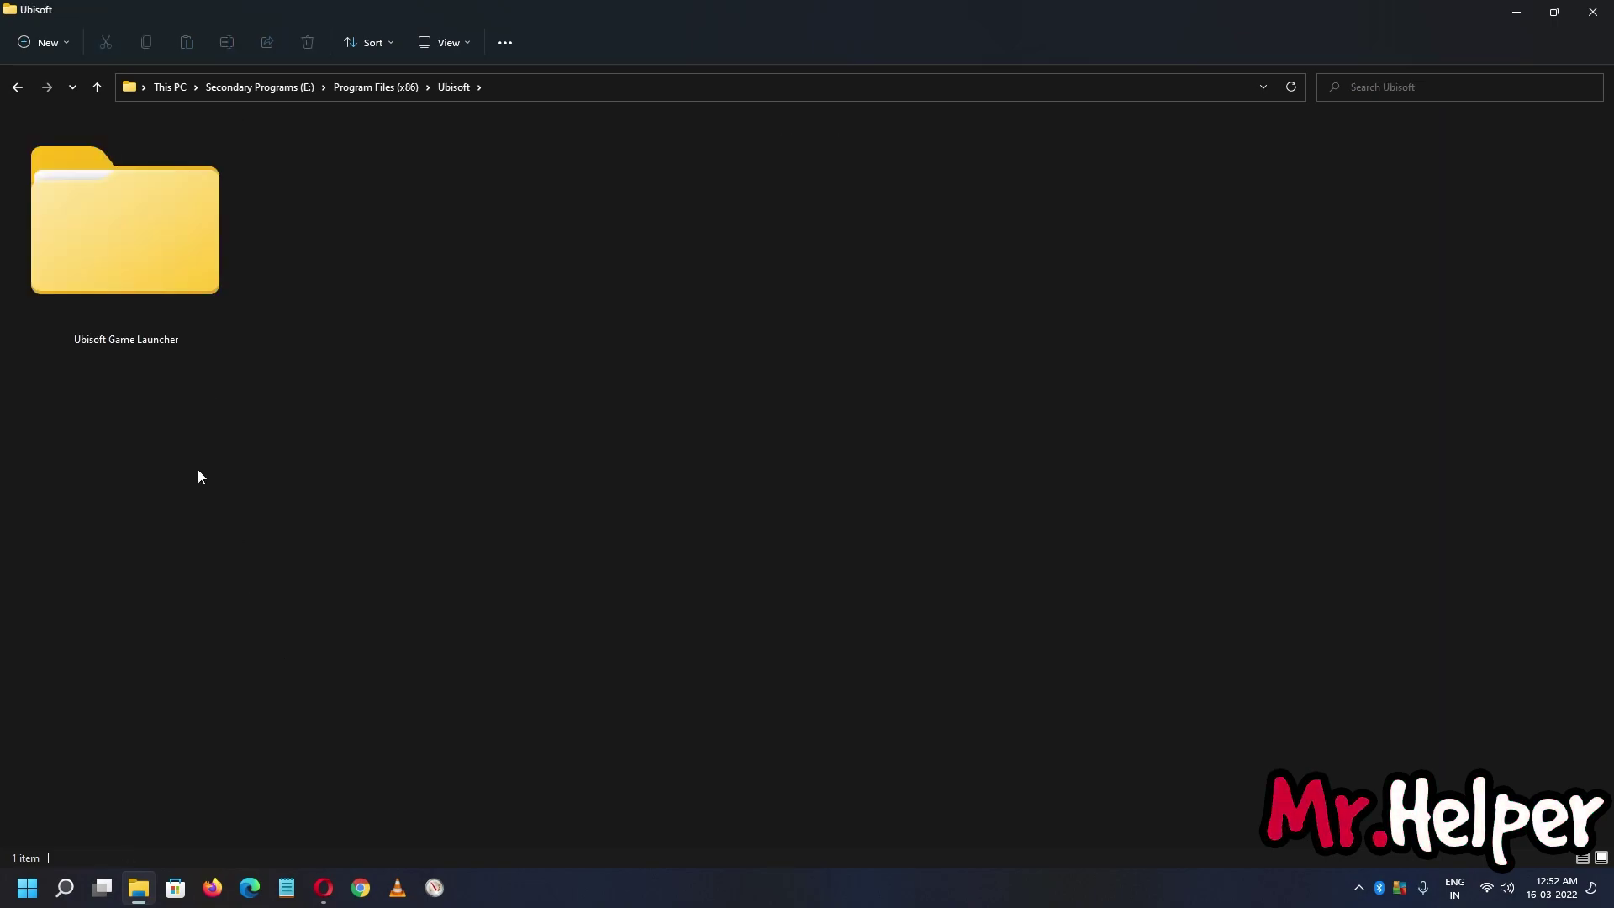
double_click(149, 286)
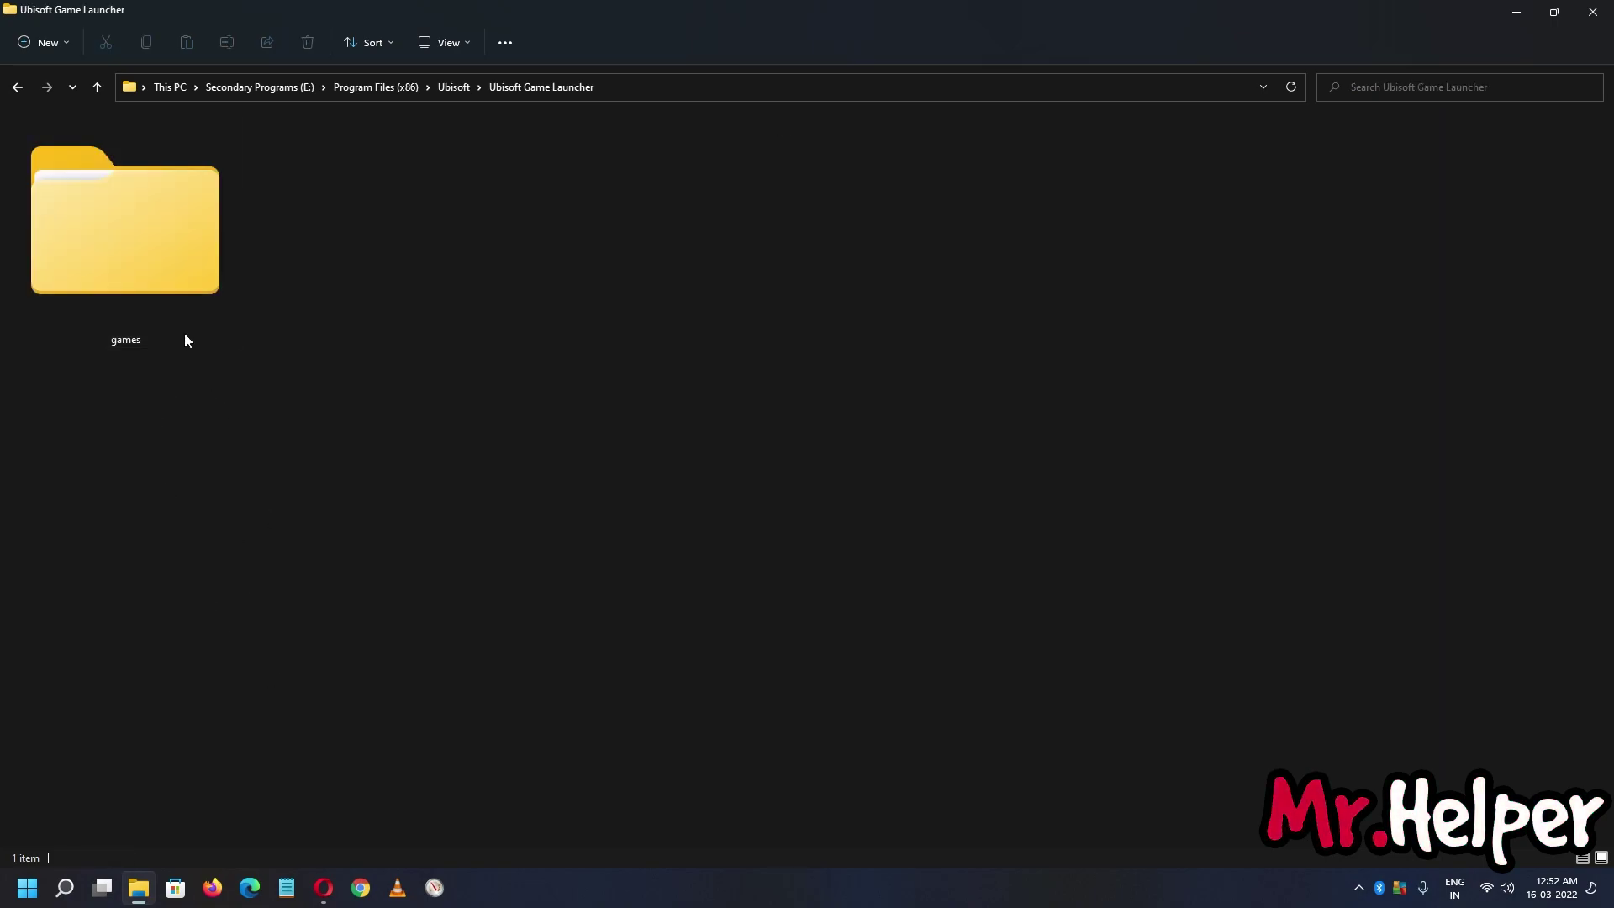
double_click(154, 289)
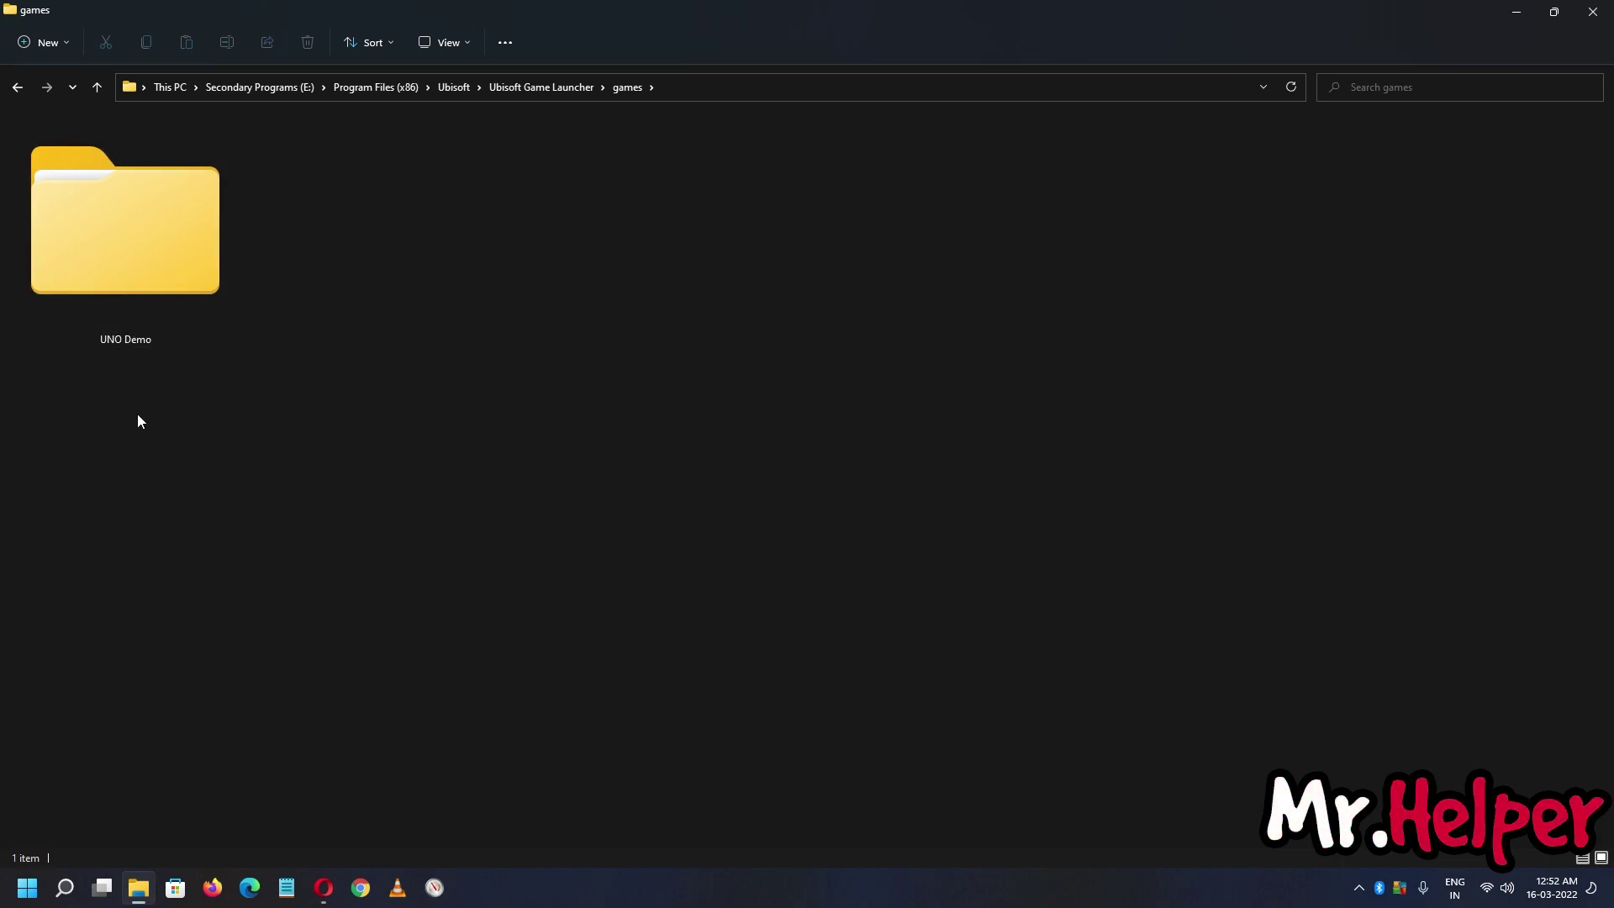
- Uncheck Read-only in UNO Demo's Properties and apply it to all subfolders and files
right_click(108, 254)
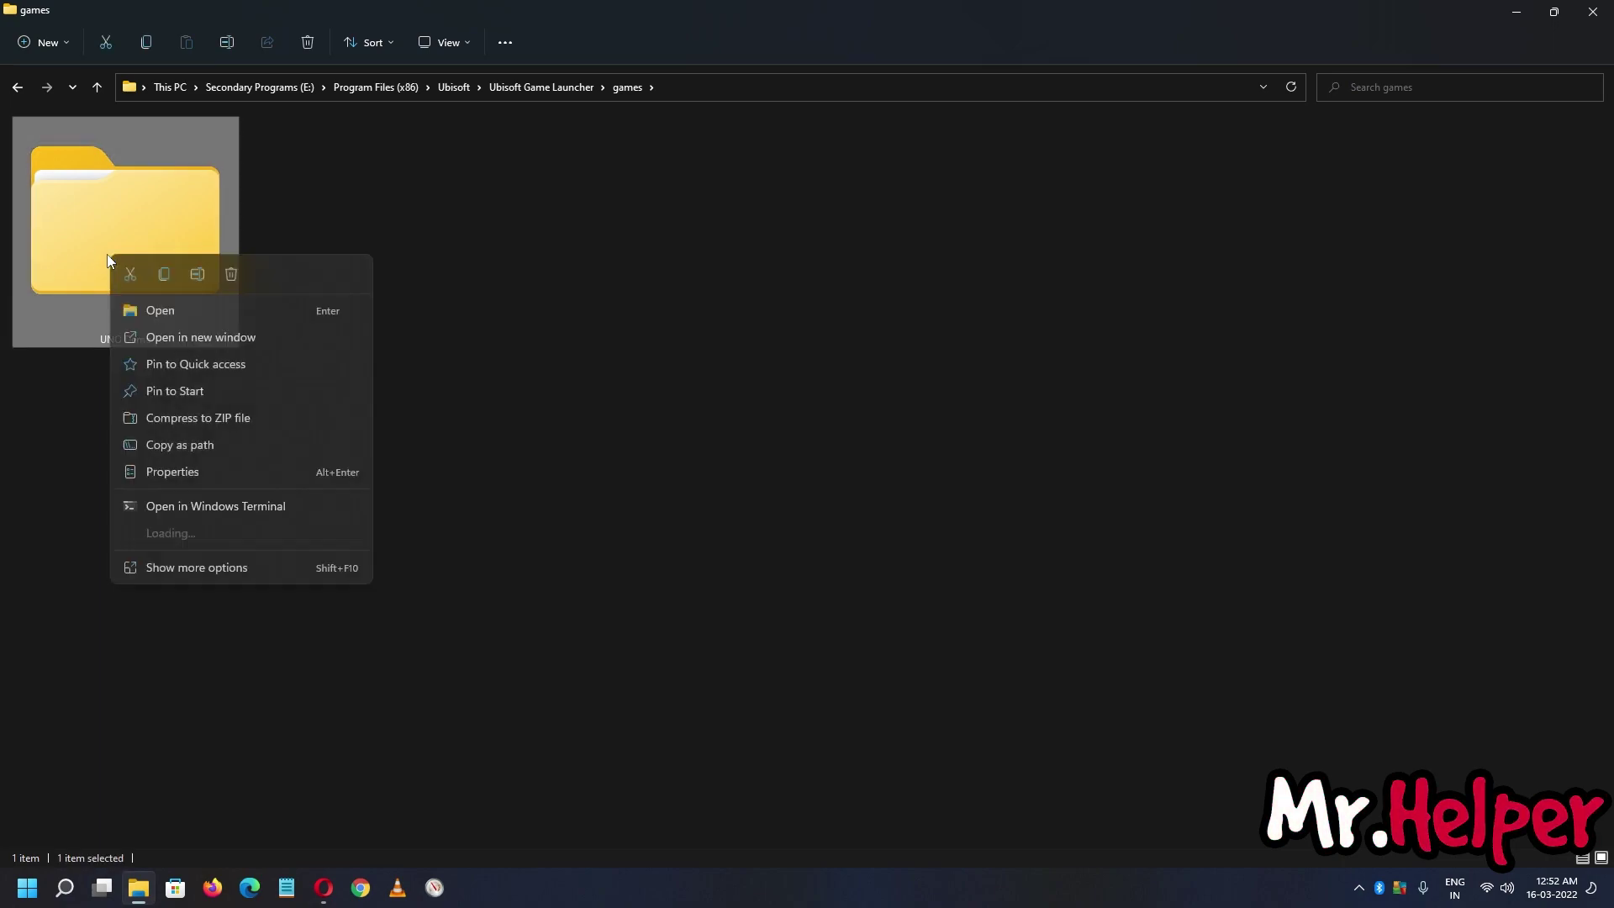
click(147, 471)
click(199, 520)
click(198, 520)
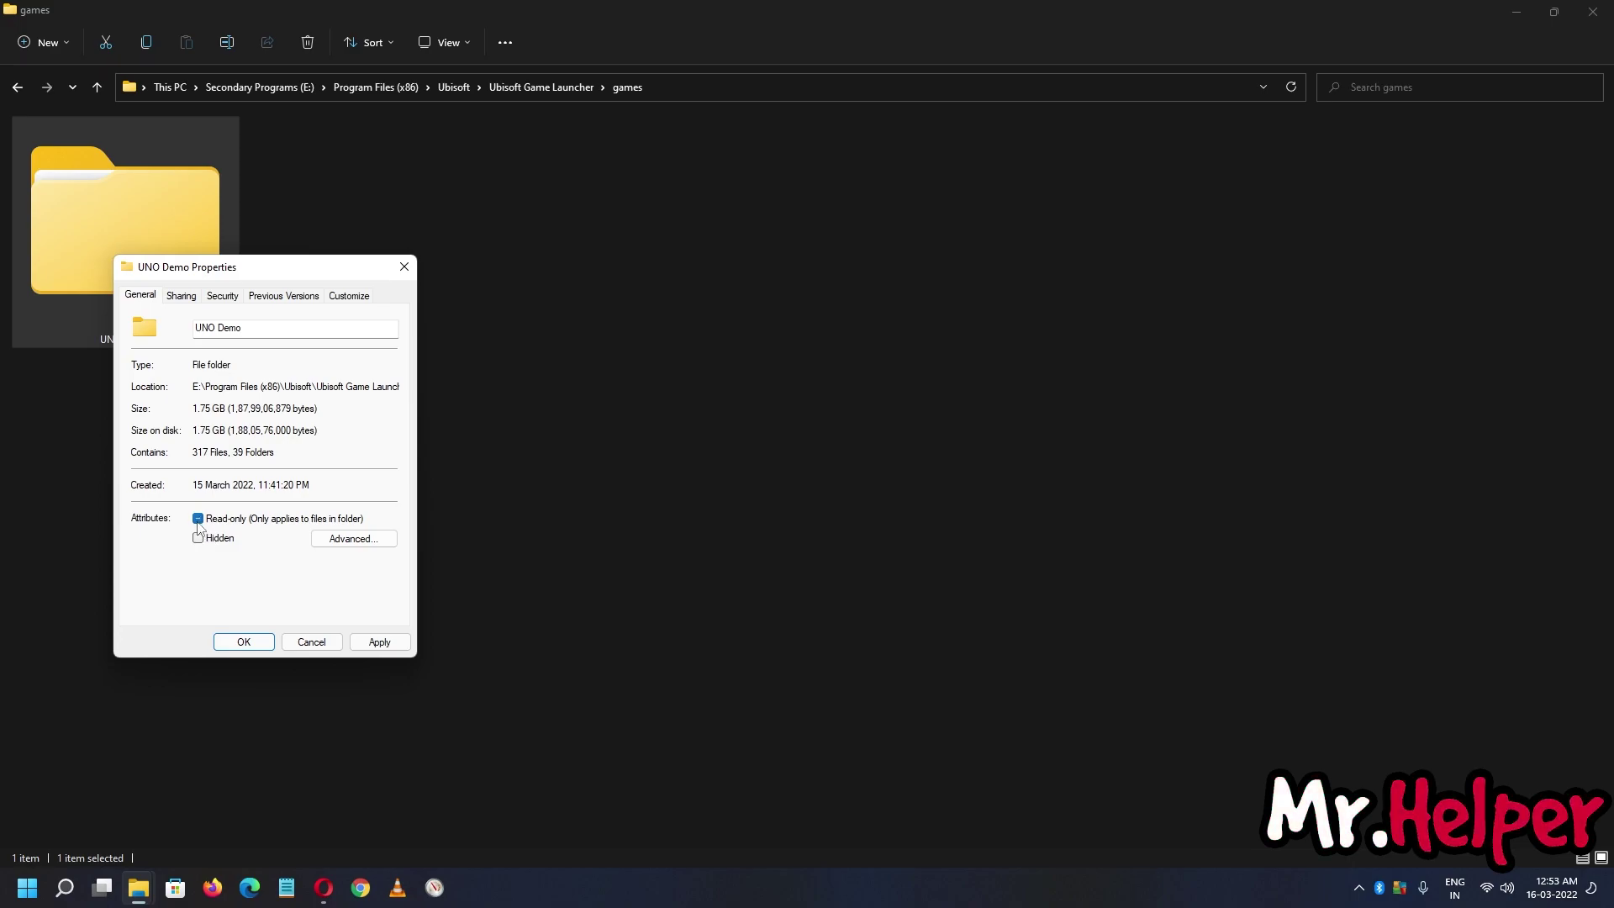
click(199, 520)
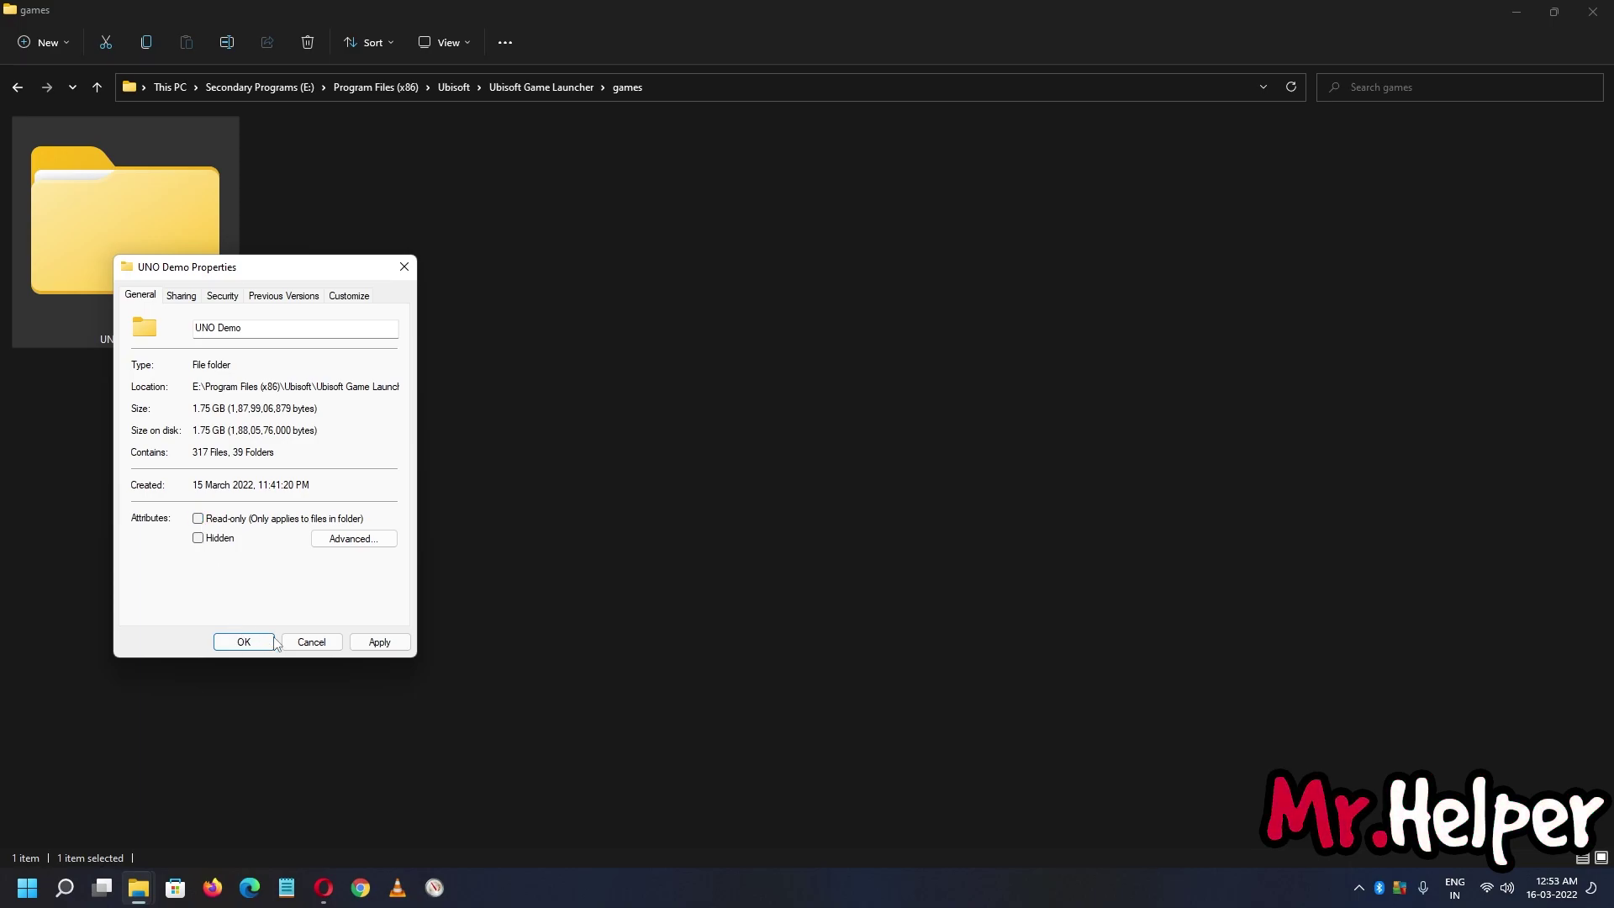
click(379, 641)
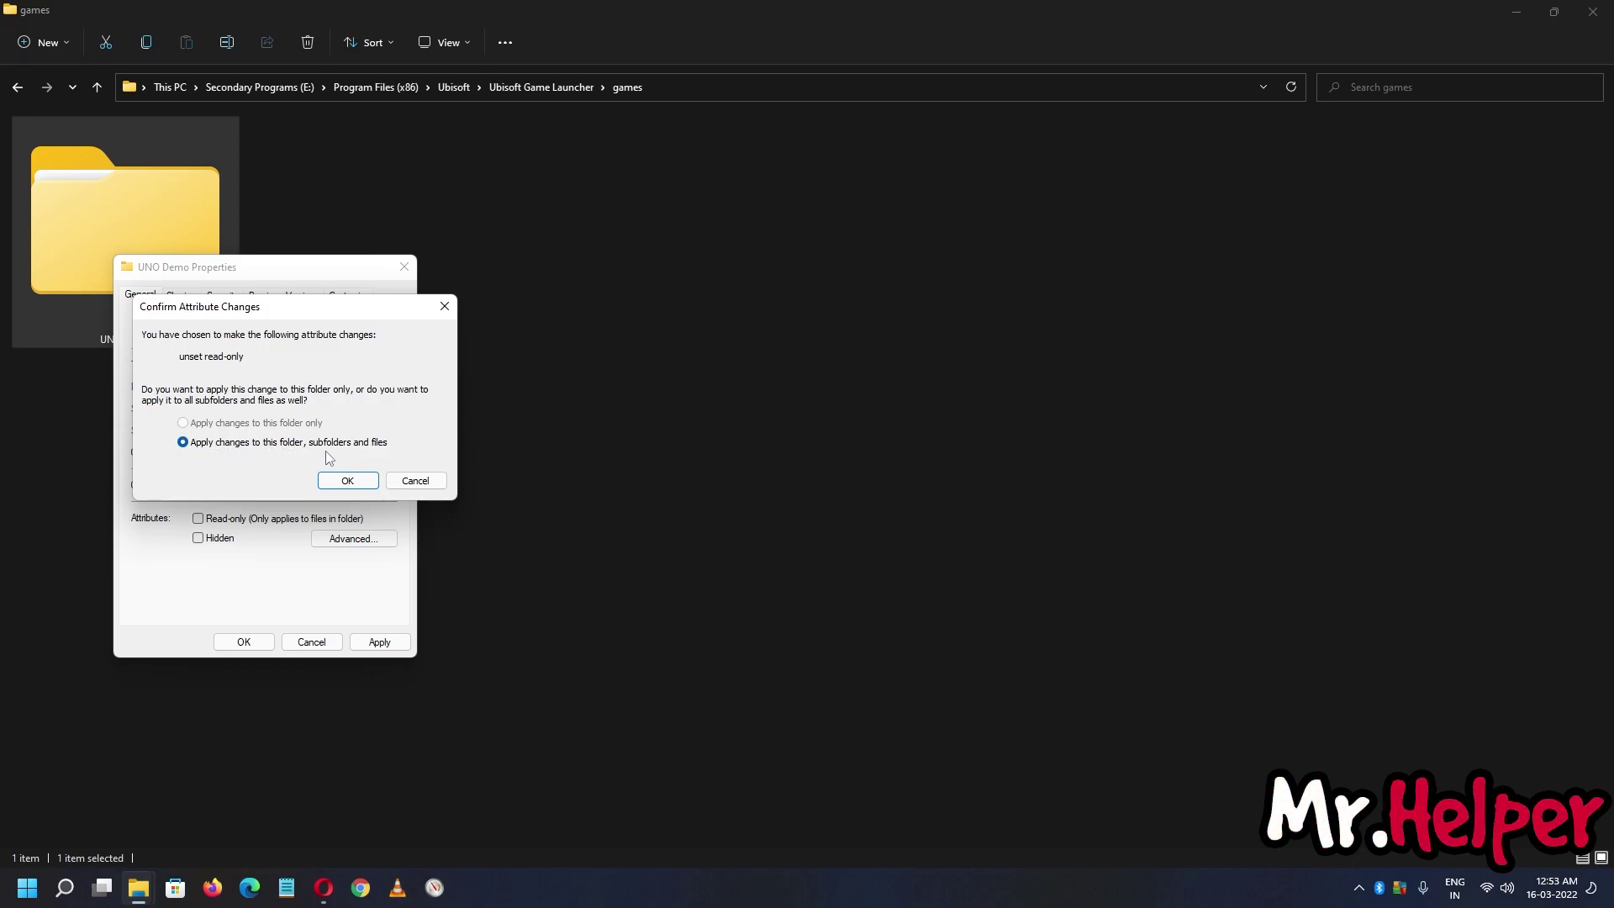
click(361, 484)
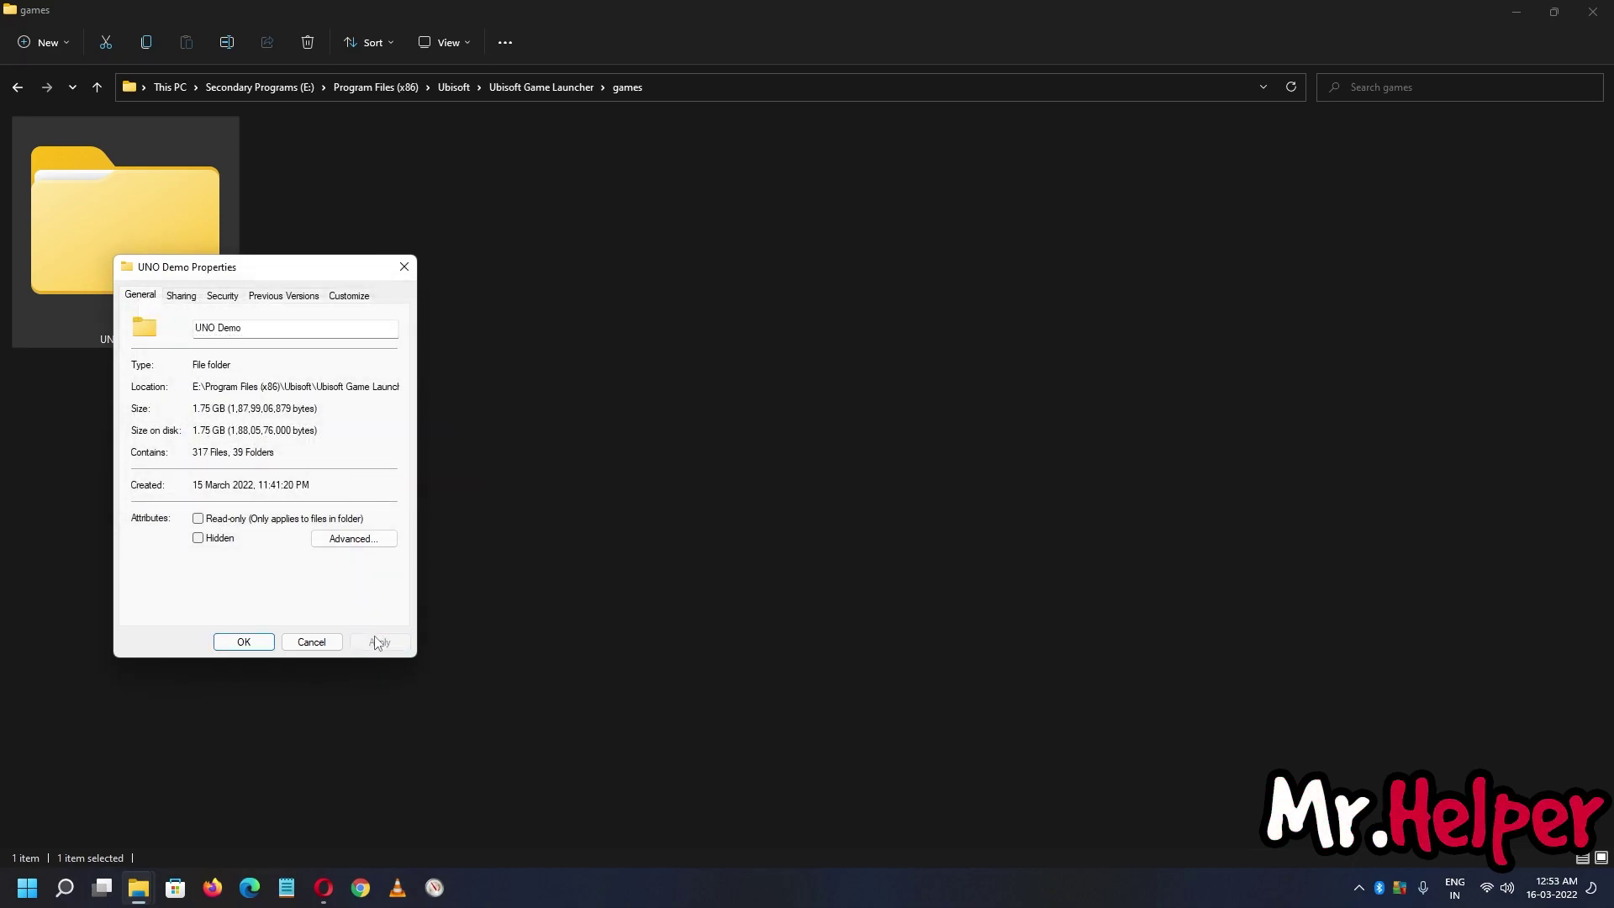
click(244, 642)
right_click(165, 285)
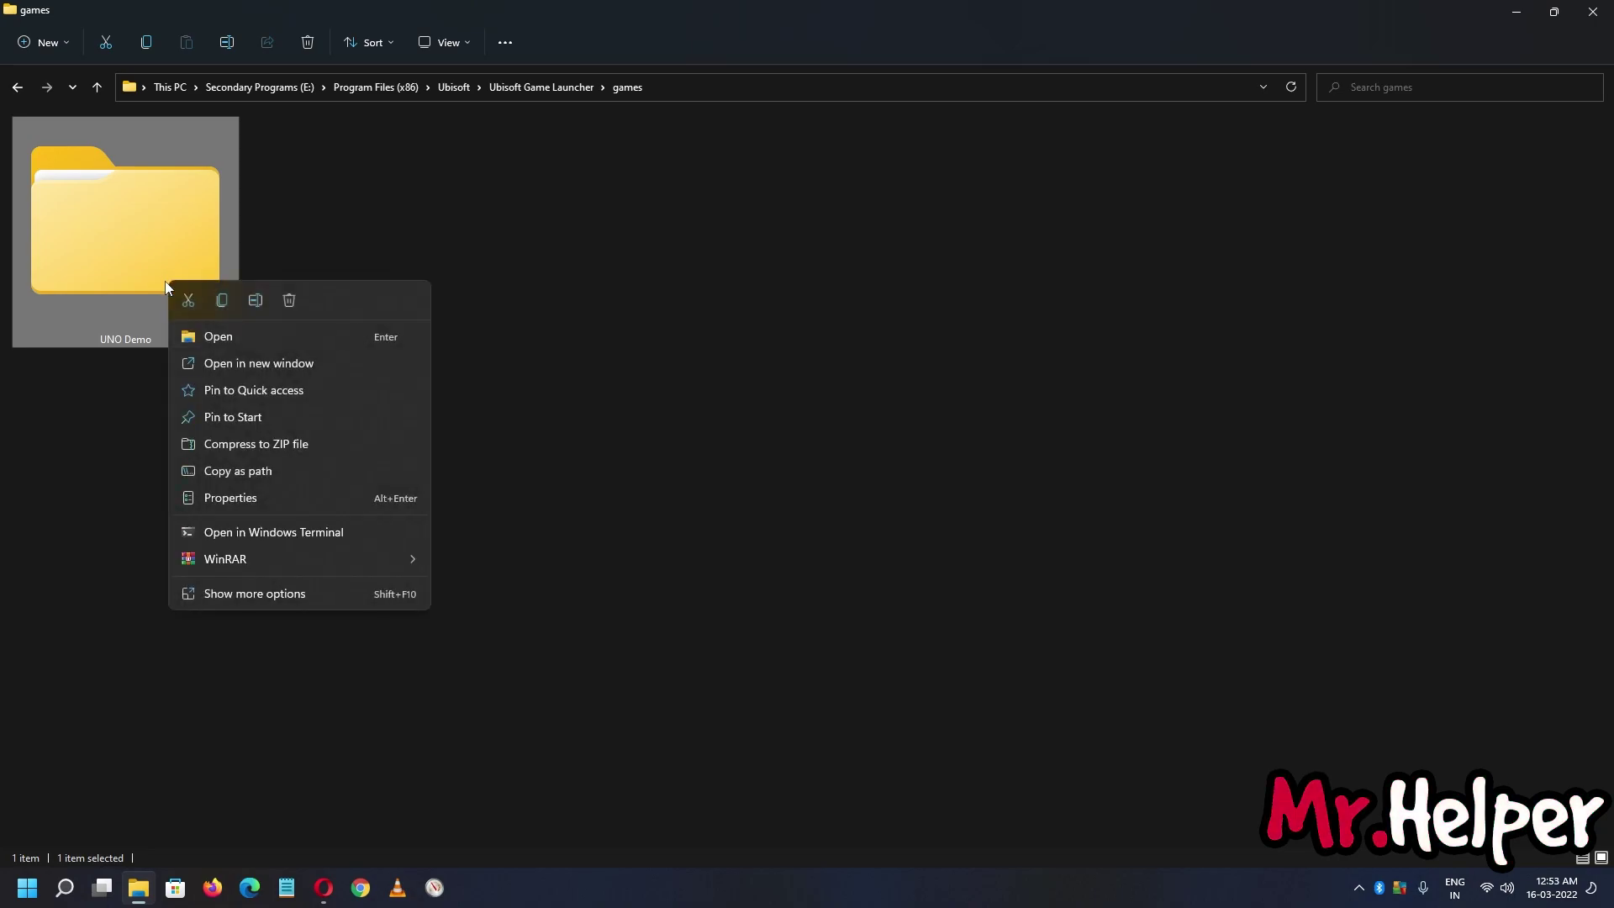
click(238, 498)
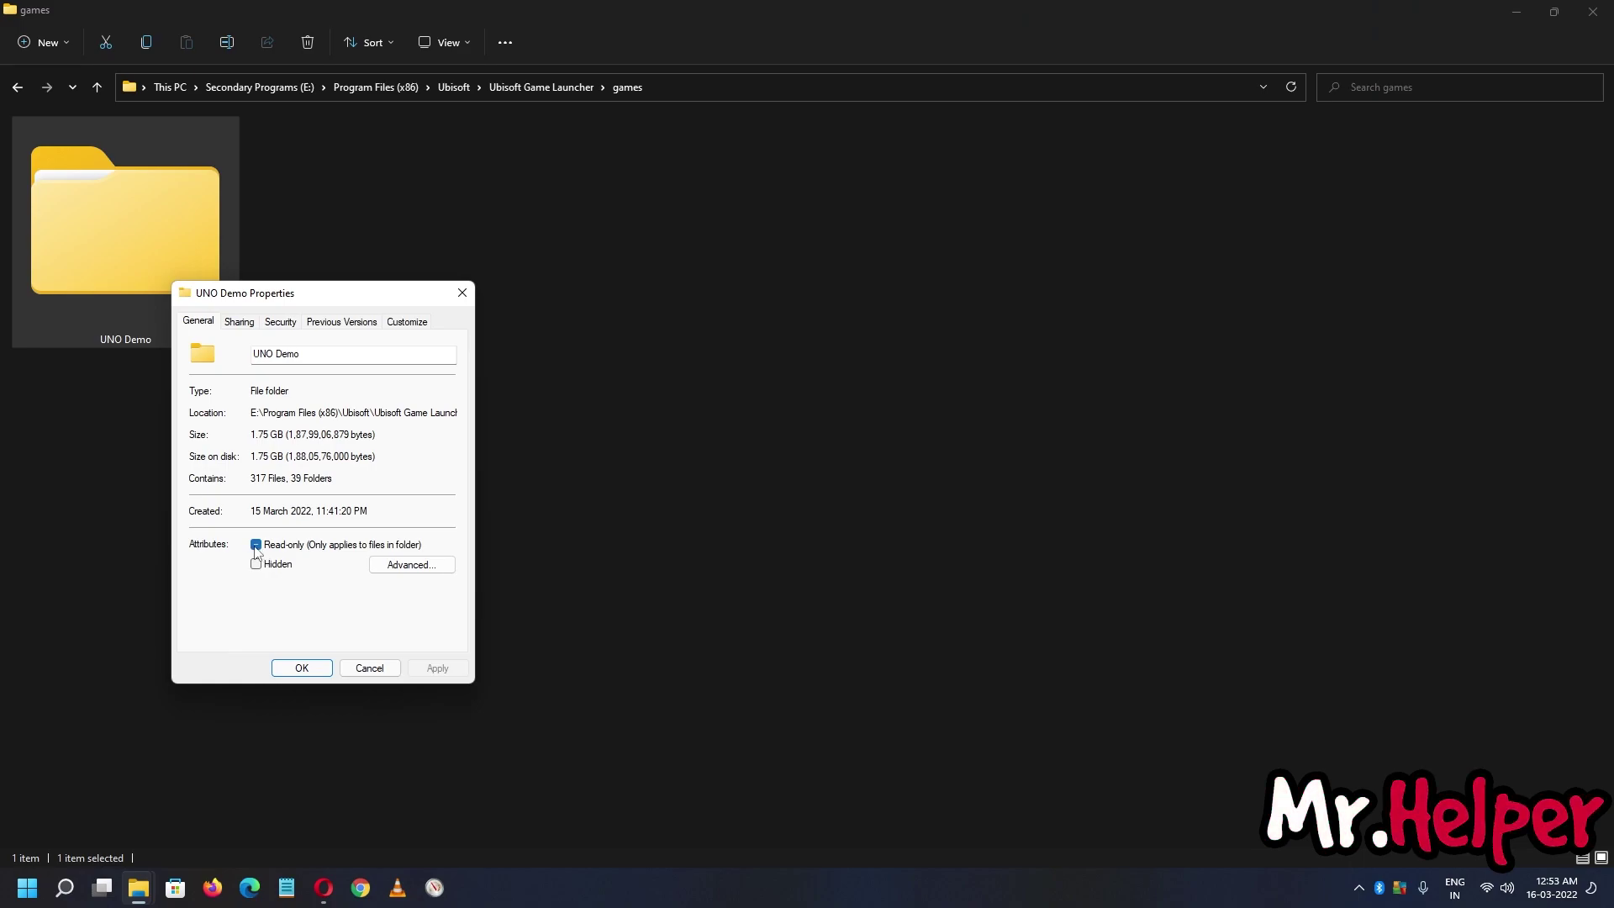
click(255, 545)
click(302, 668)
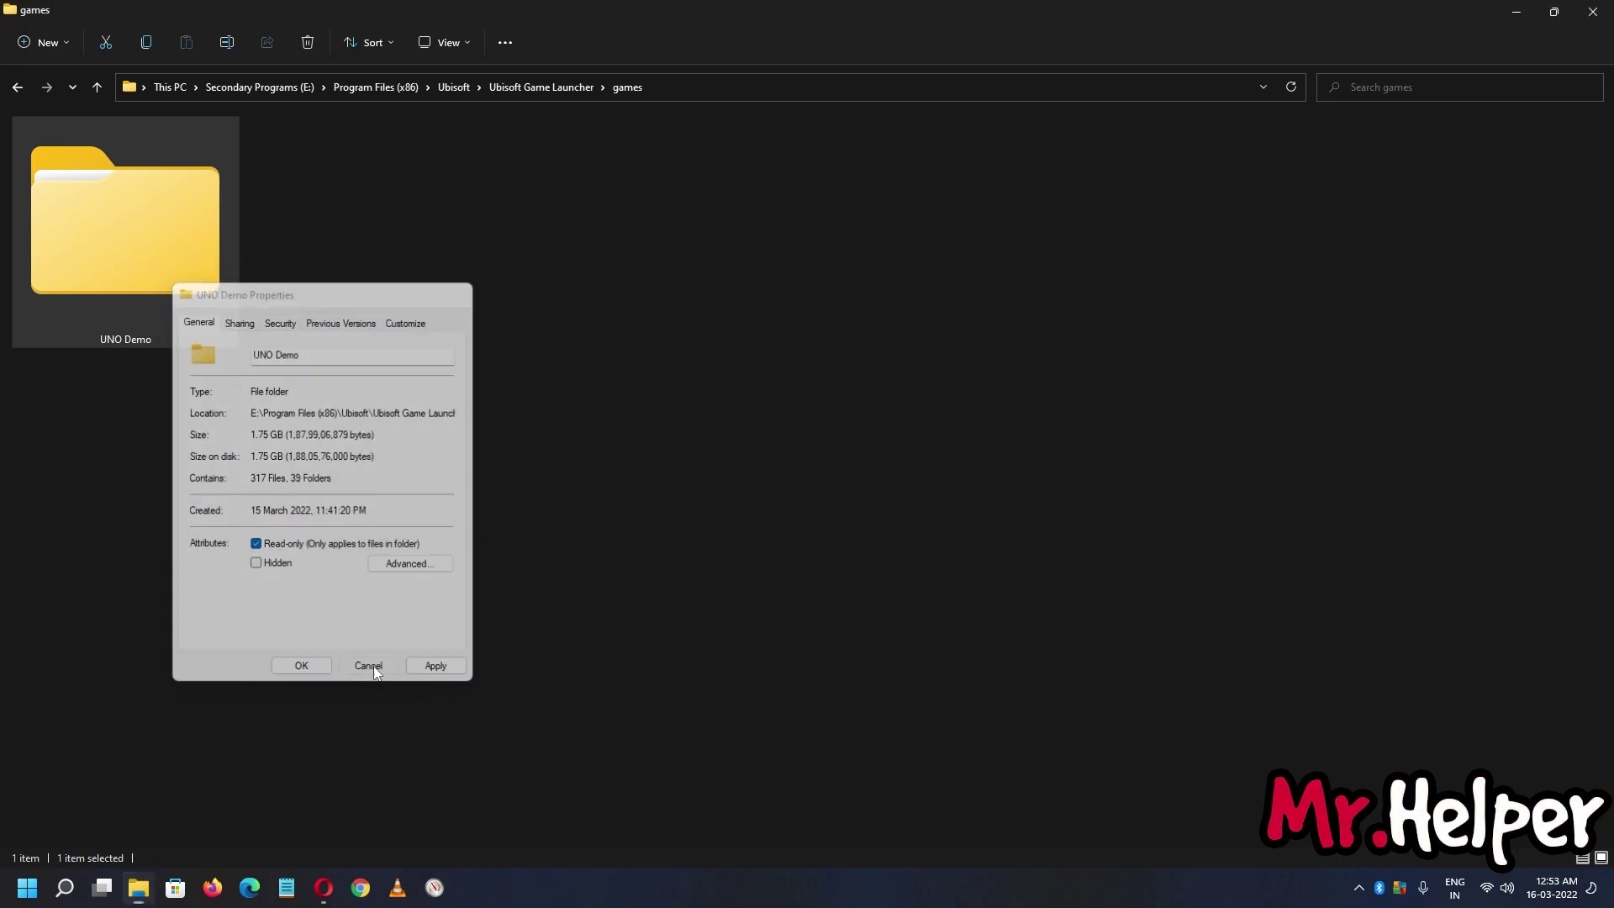
right_click(116, 290)
click(168, 469)
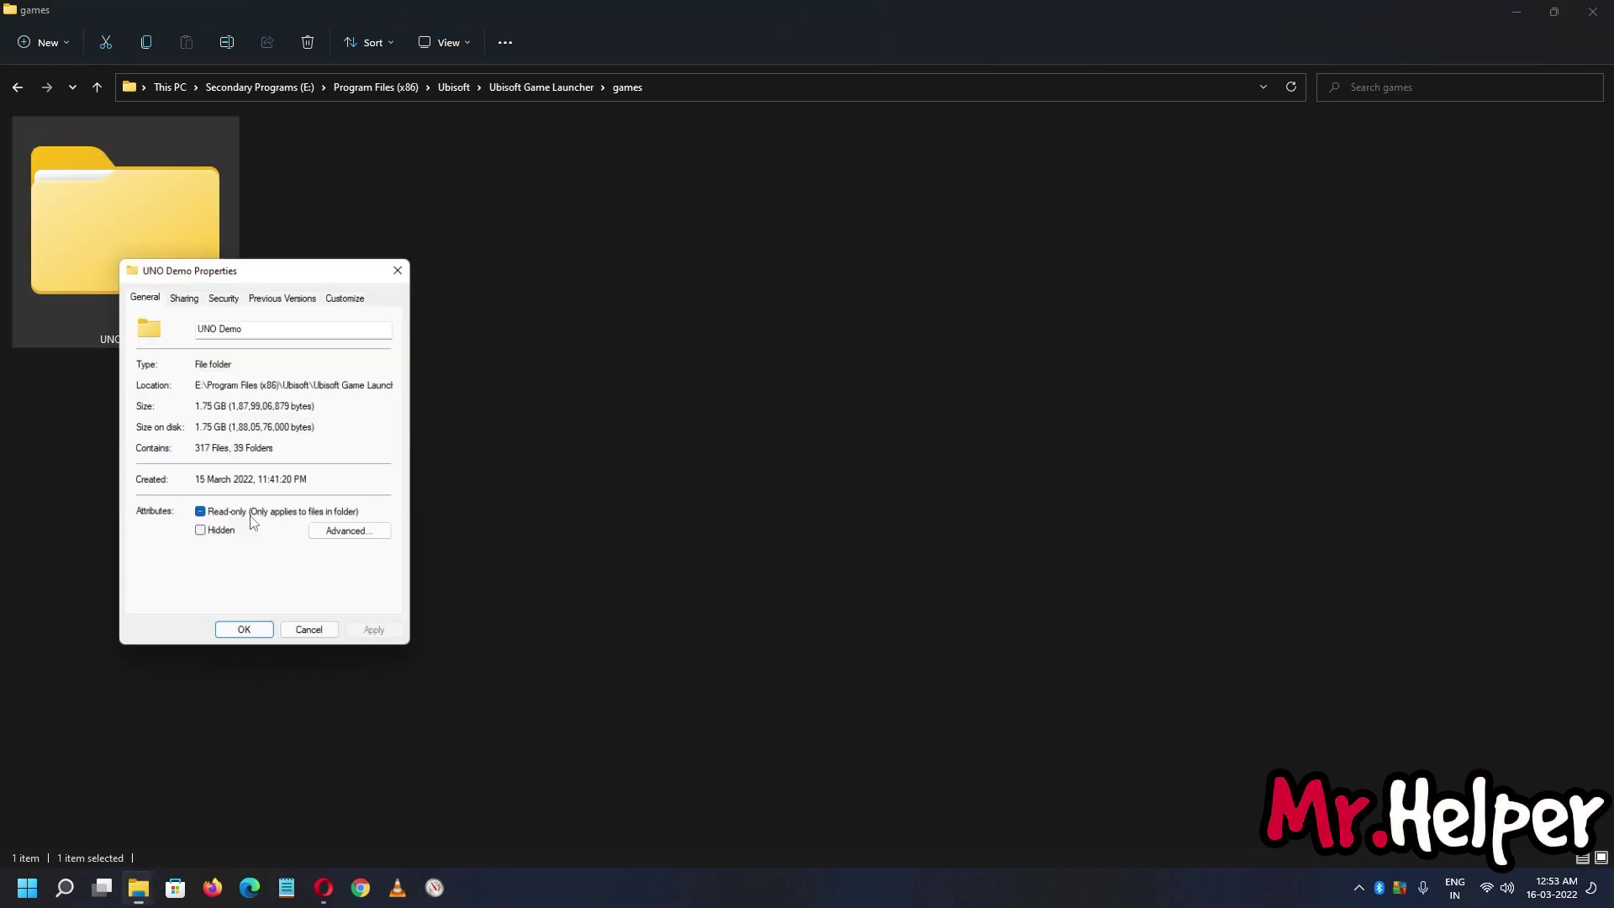
click(316, 640)
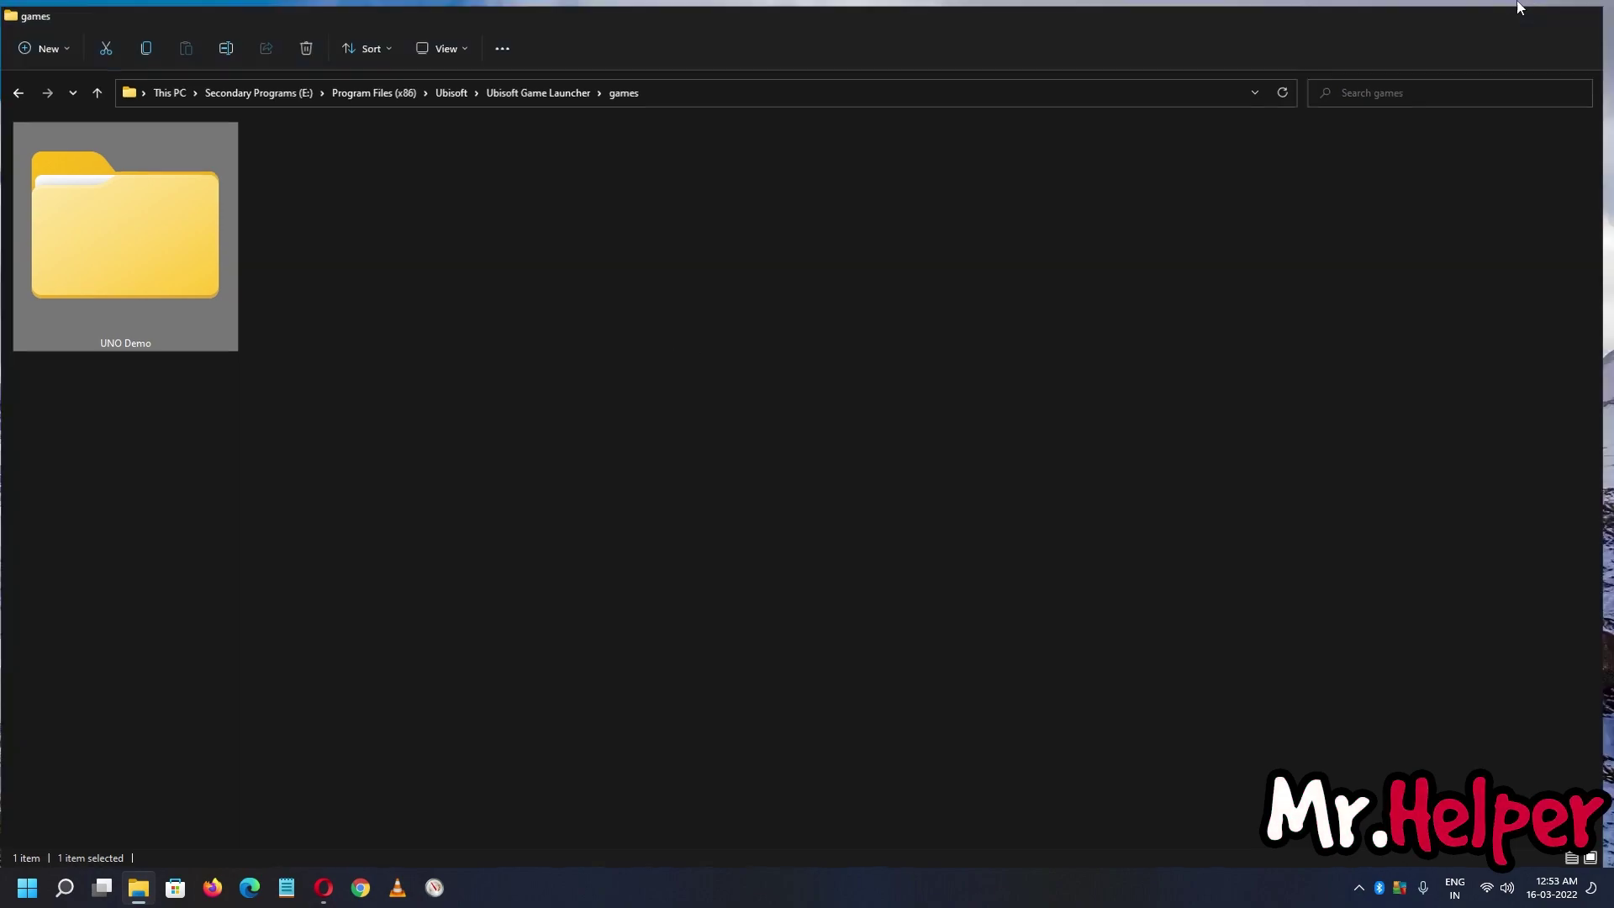
- Minimize Explorer, launch the Ubisoft Connect installer, confirm the language and accept the licence
click(1518, 10)
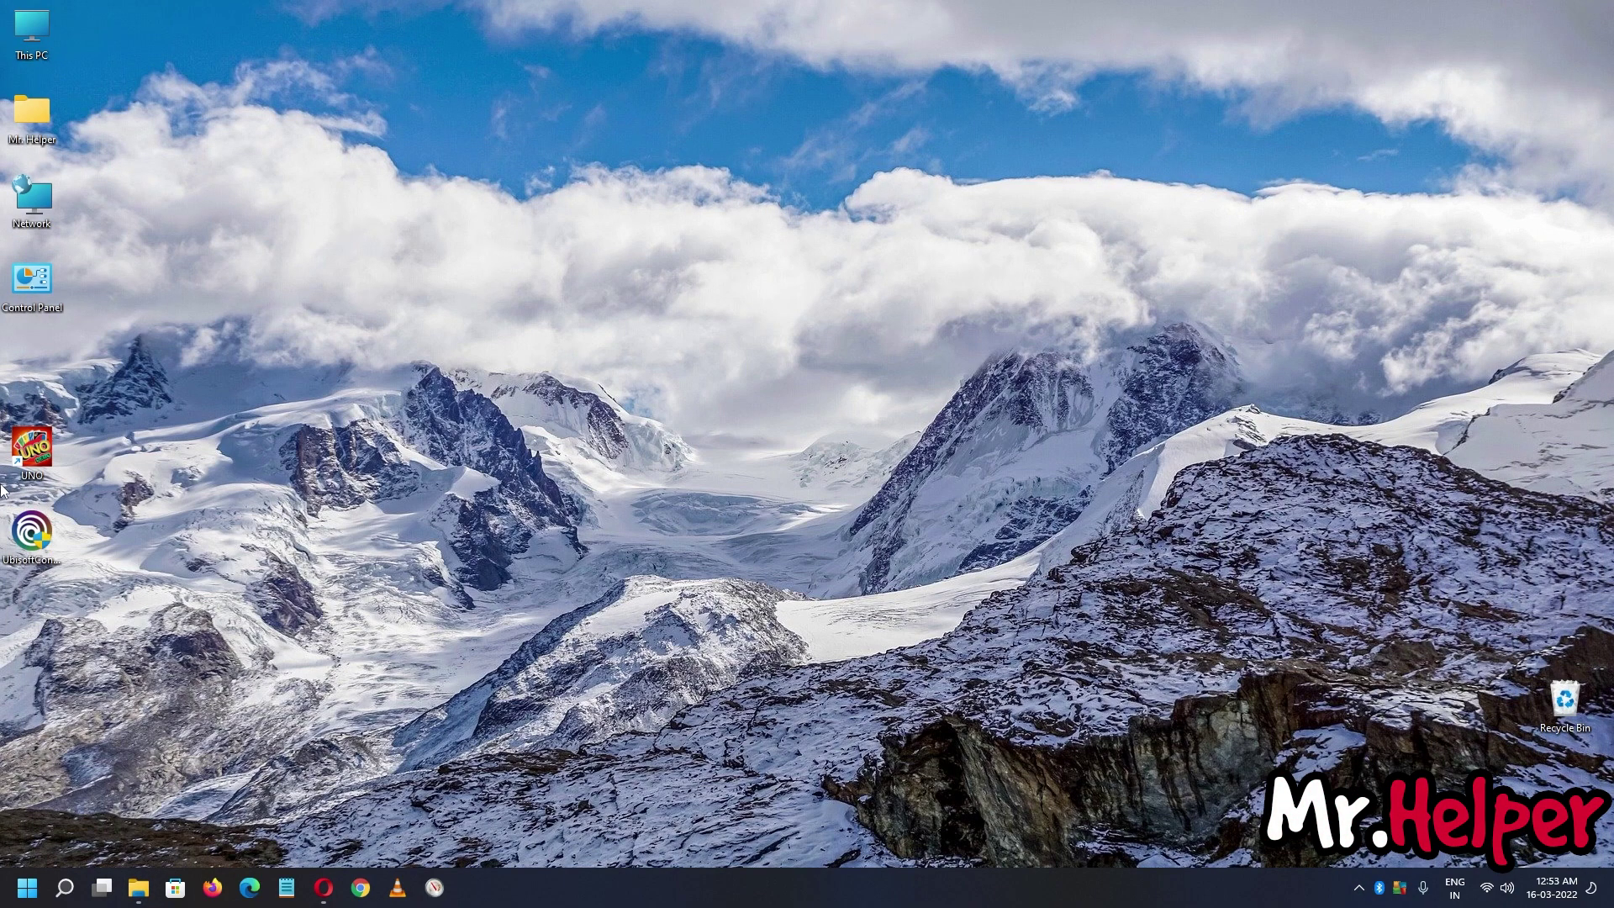
double_click(29, 534)
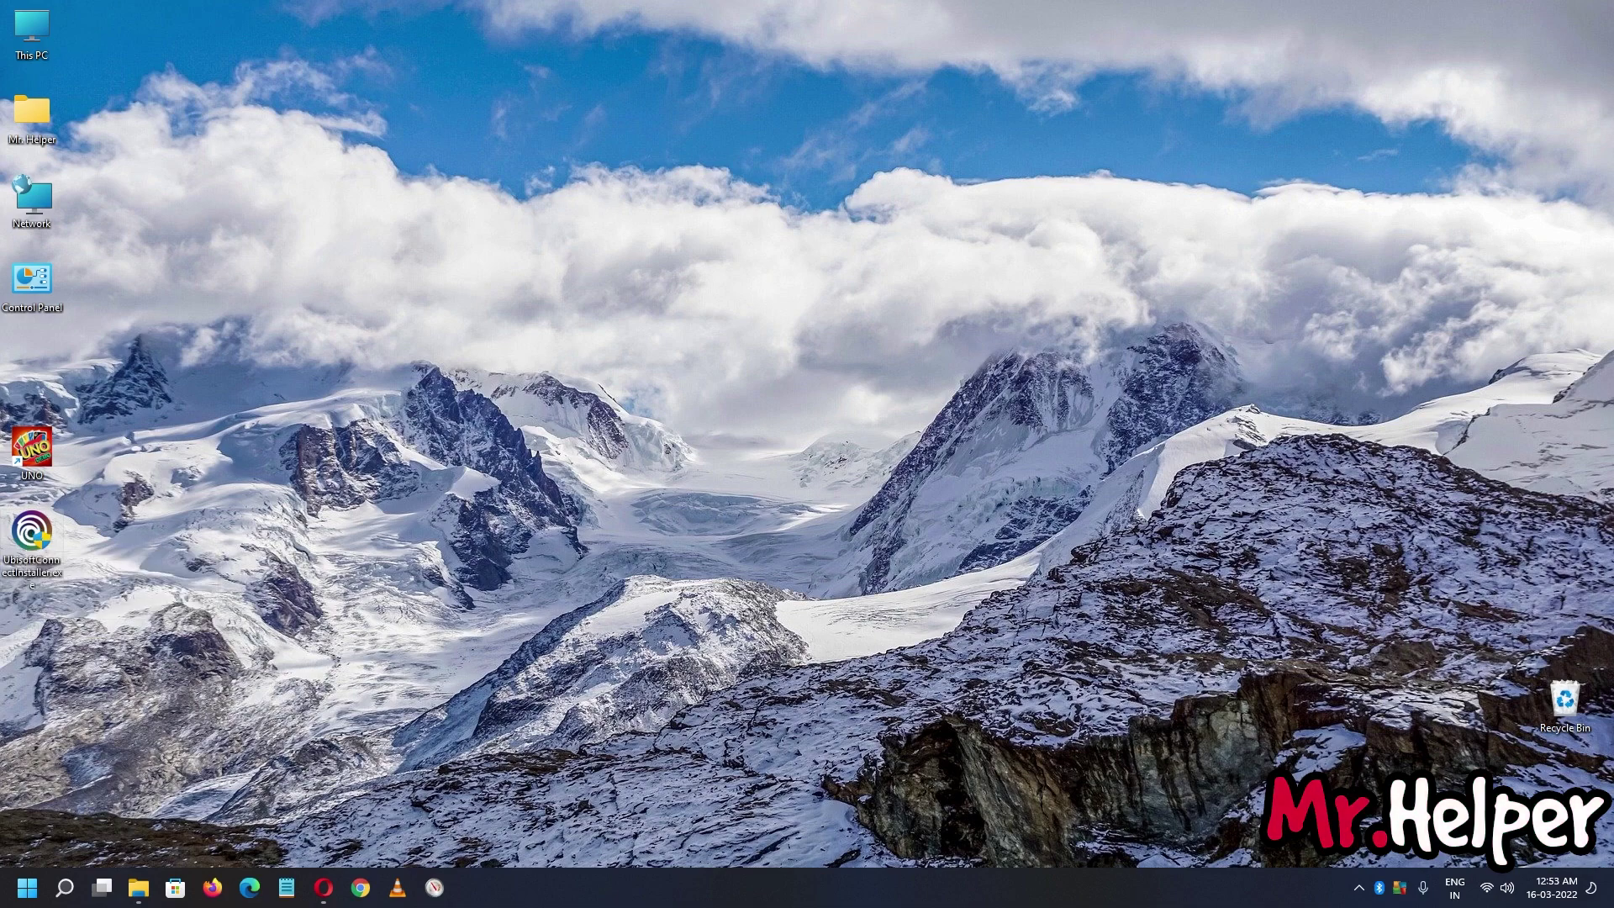
click(811, 479)
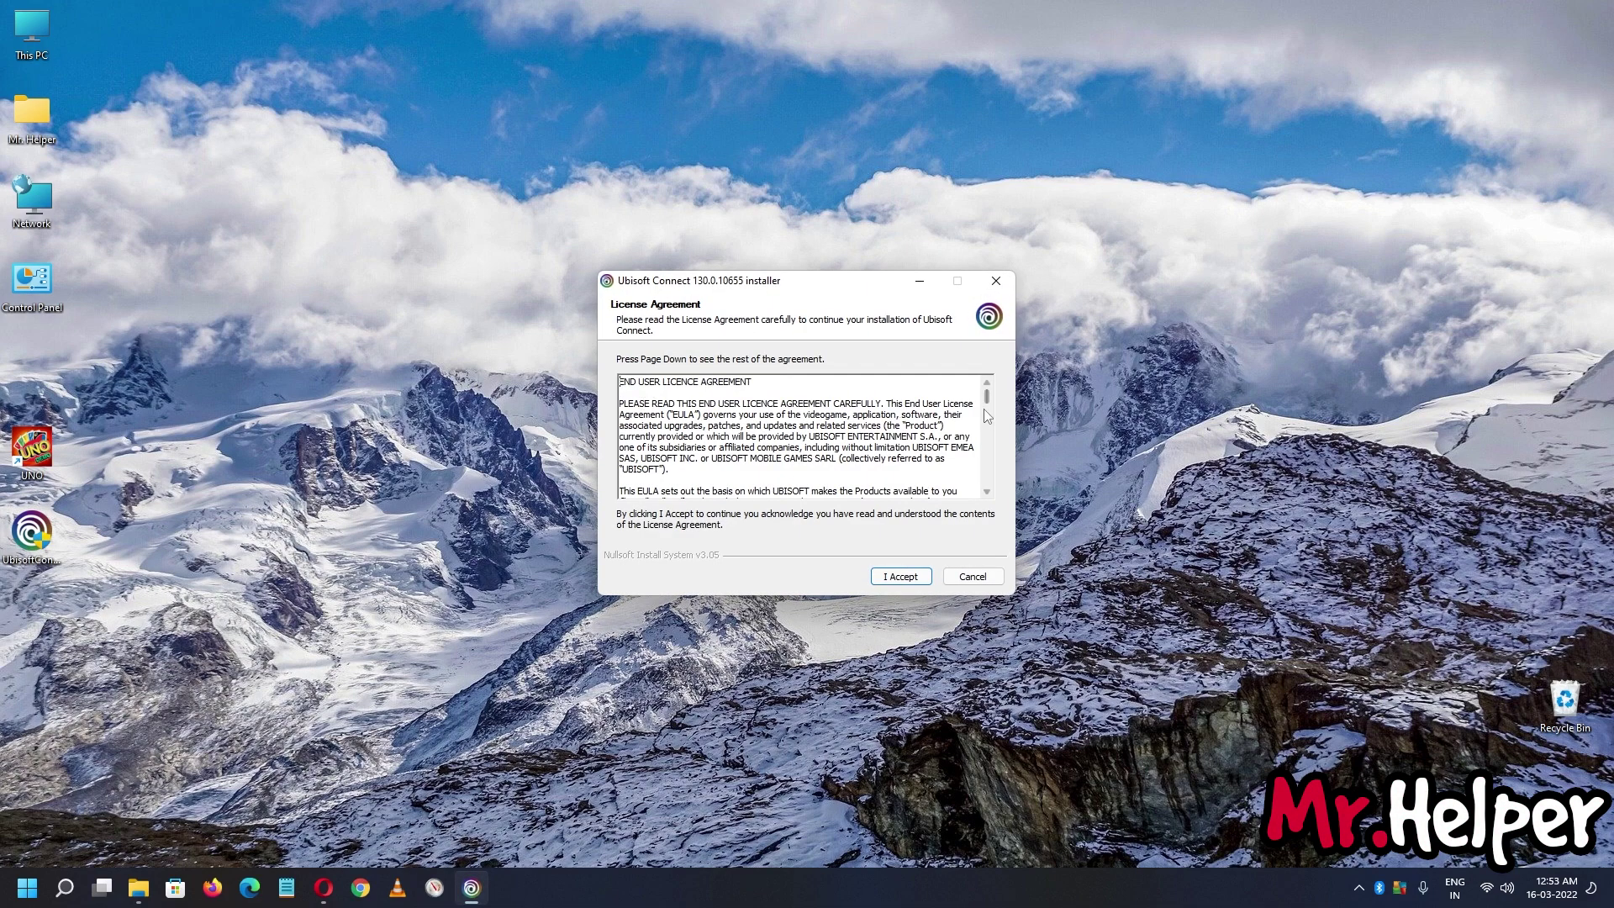
drag(985, 400, 994, 492)
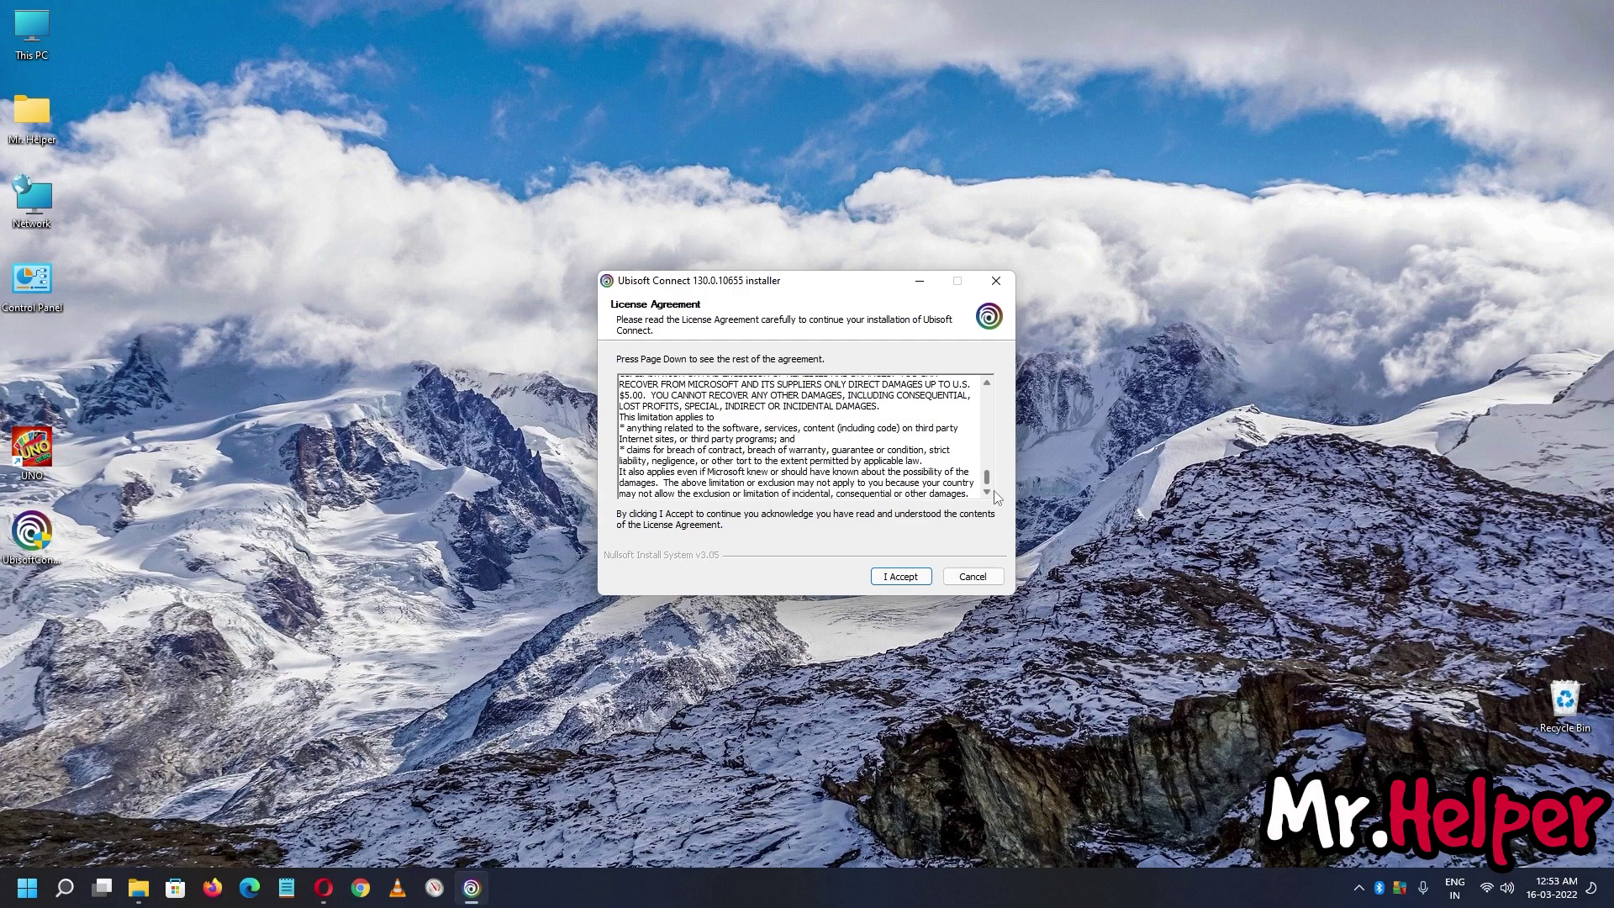
click(887, 578)
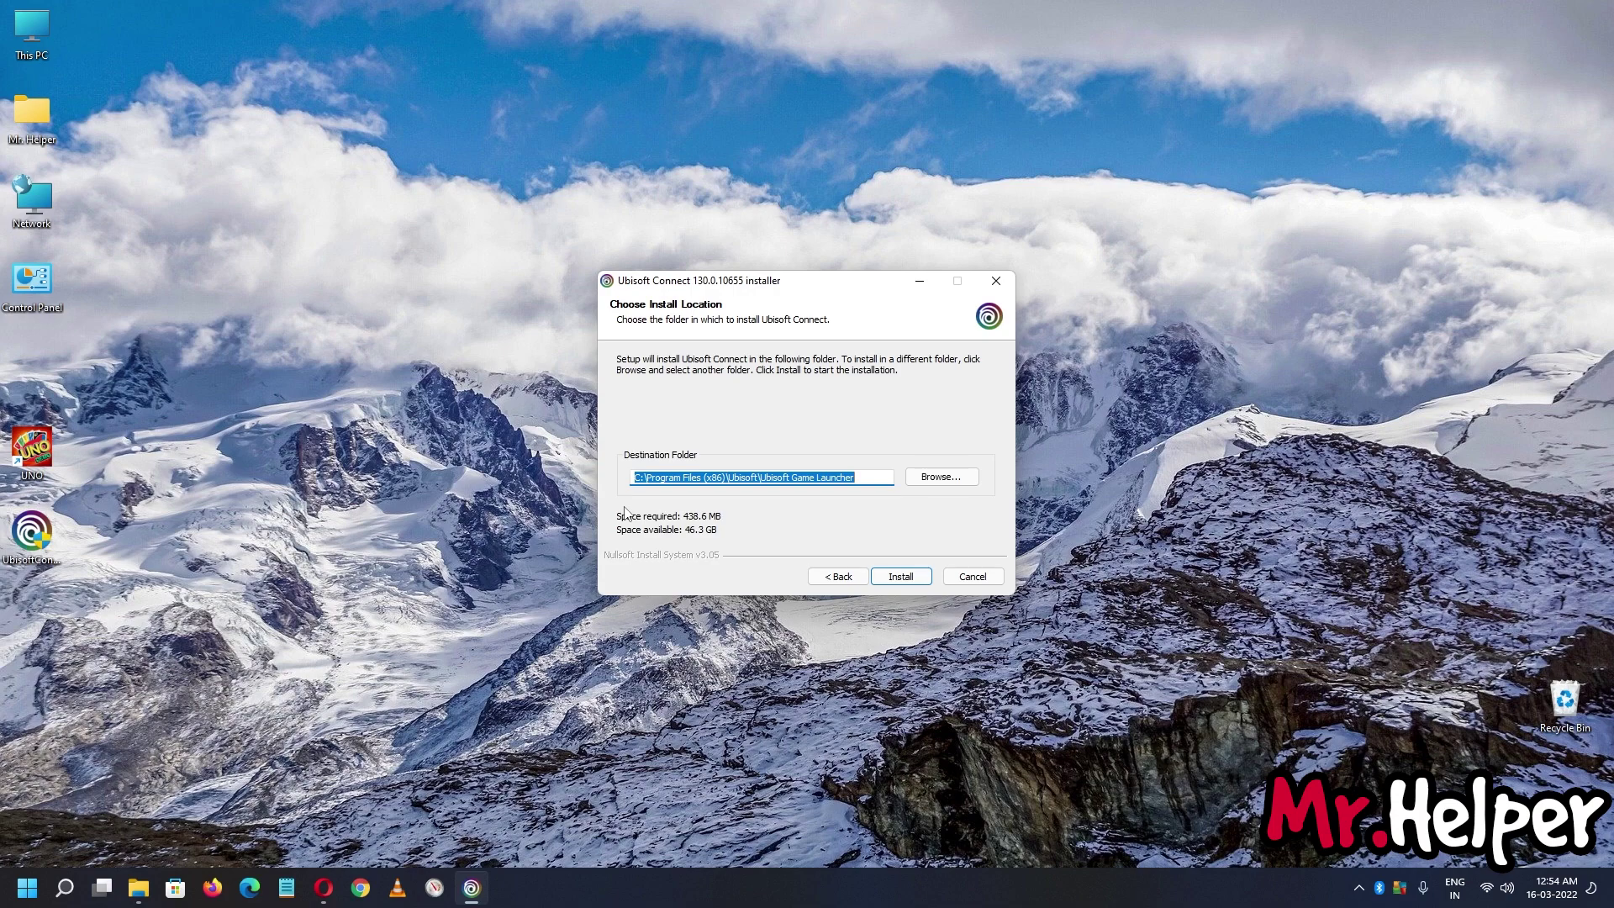
- Check the available drives in This PC, then return to the installer
double_click(31, 34)
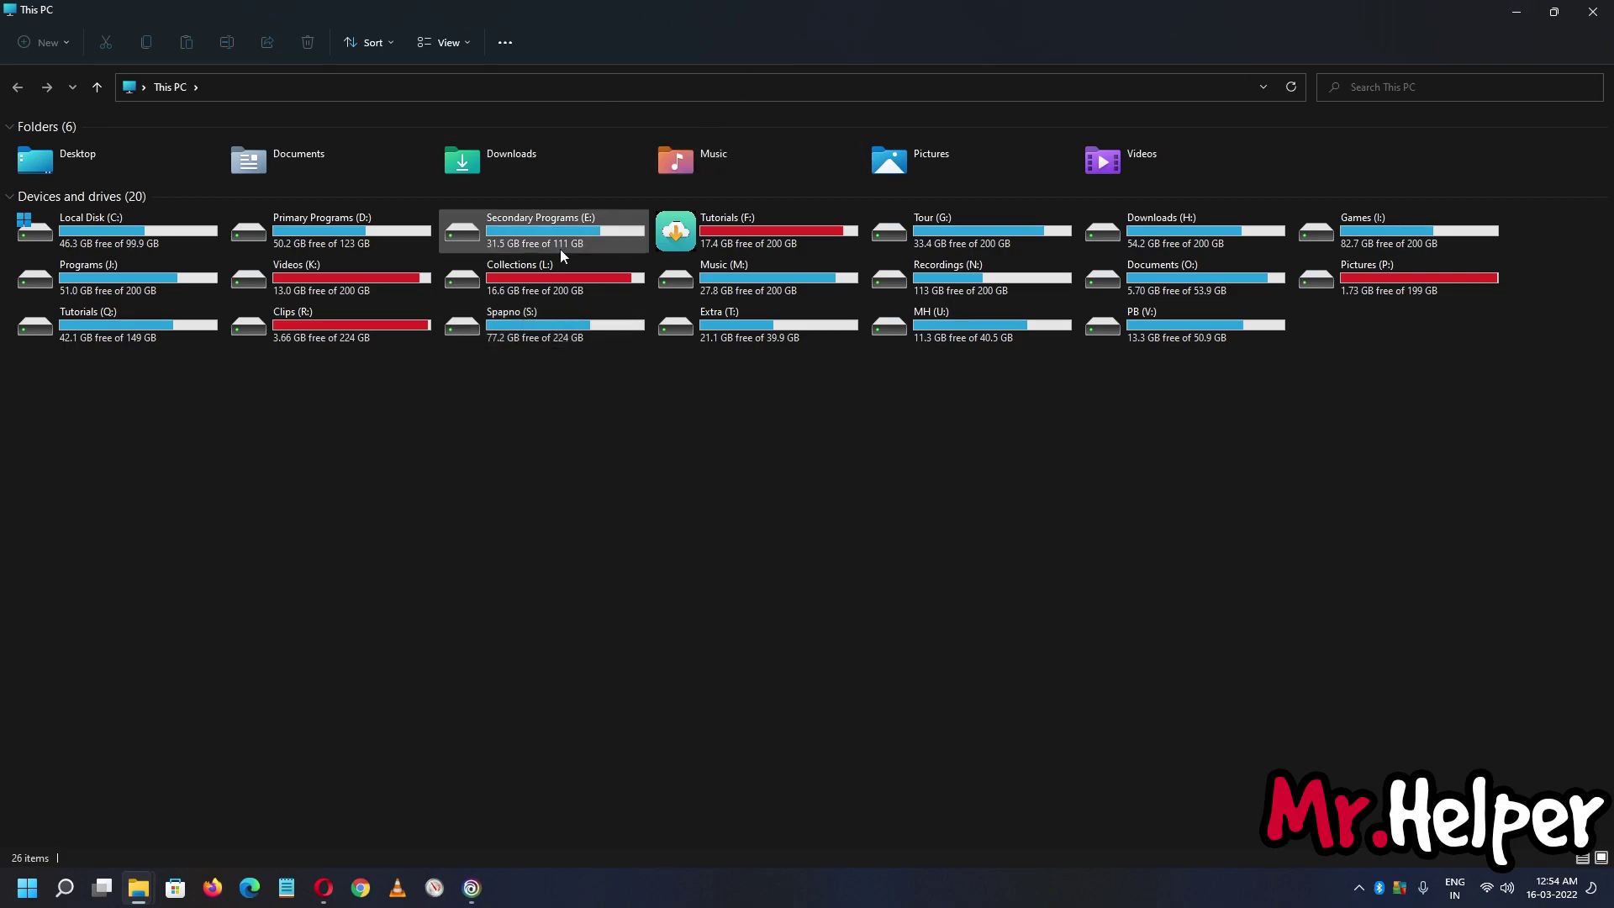
click(1516, 11)
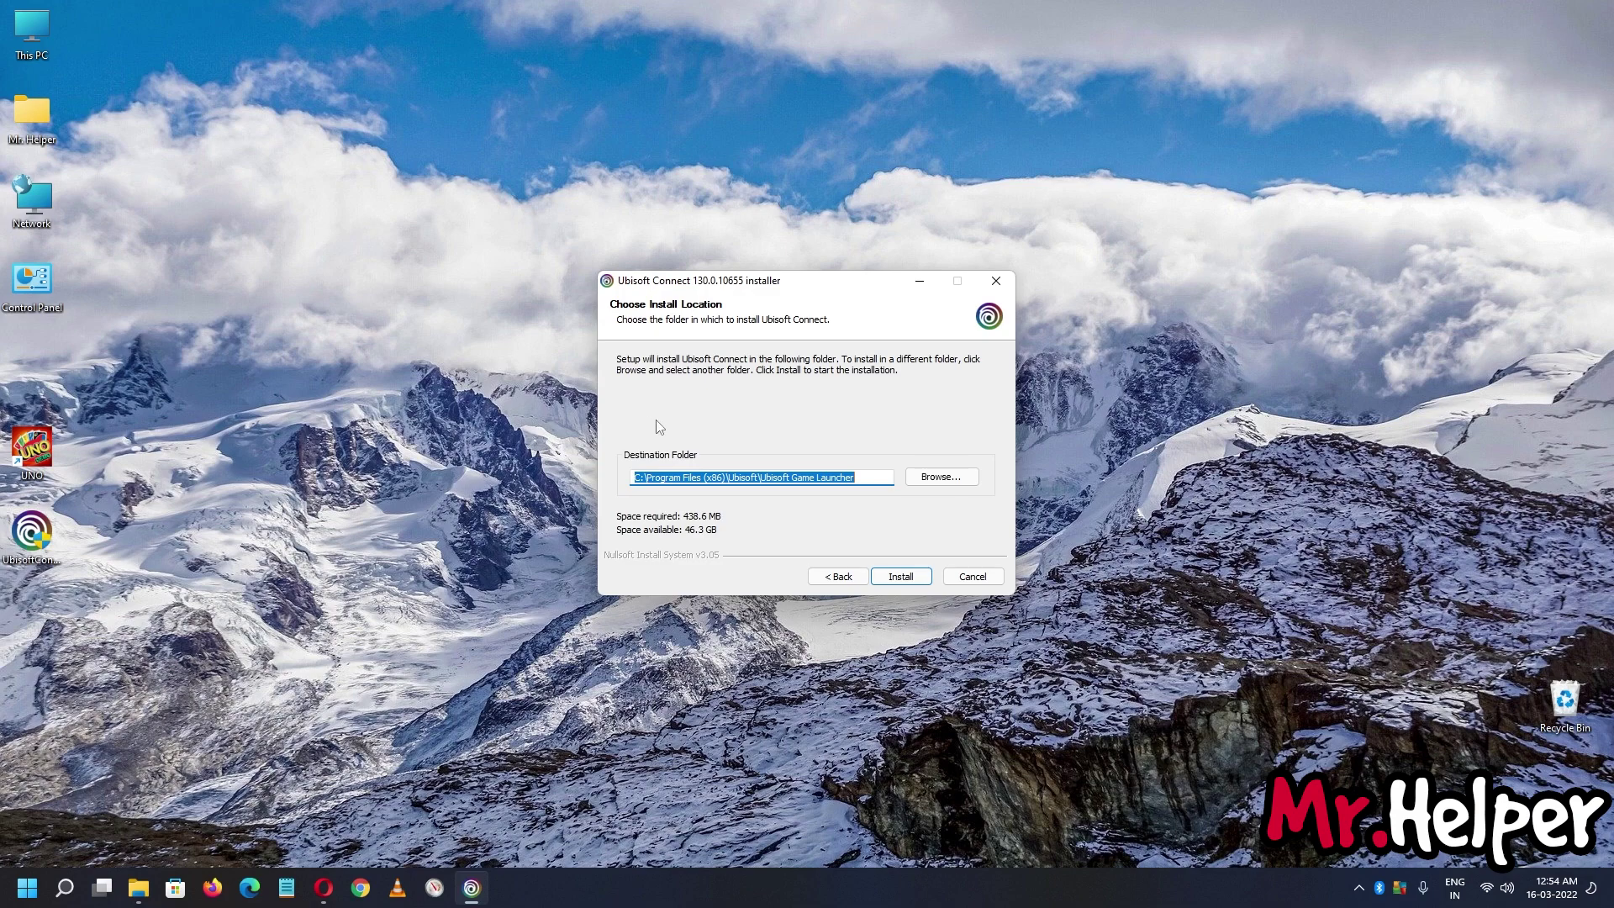
mouse_move(138, 887)
mouse_move(295, 783)
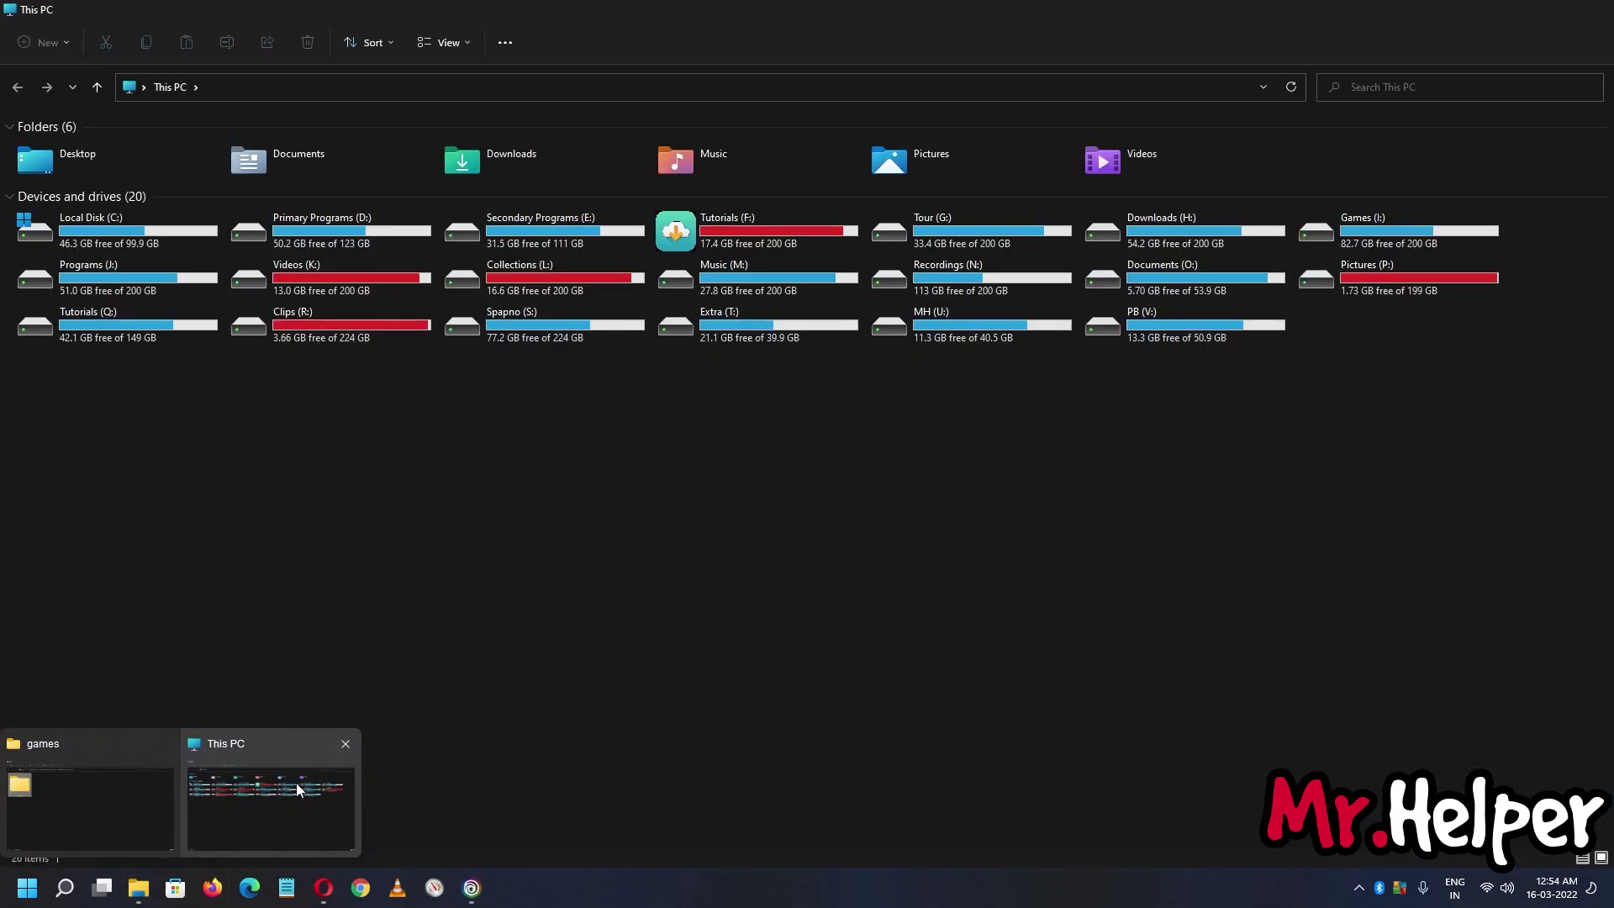
click(227, 784)
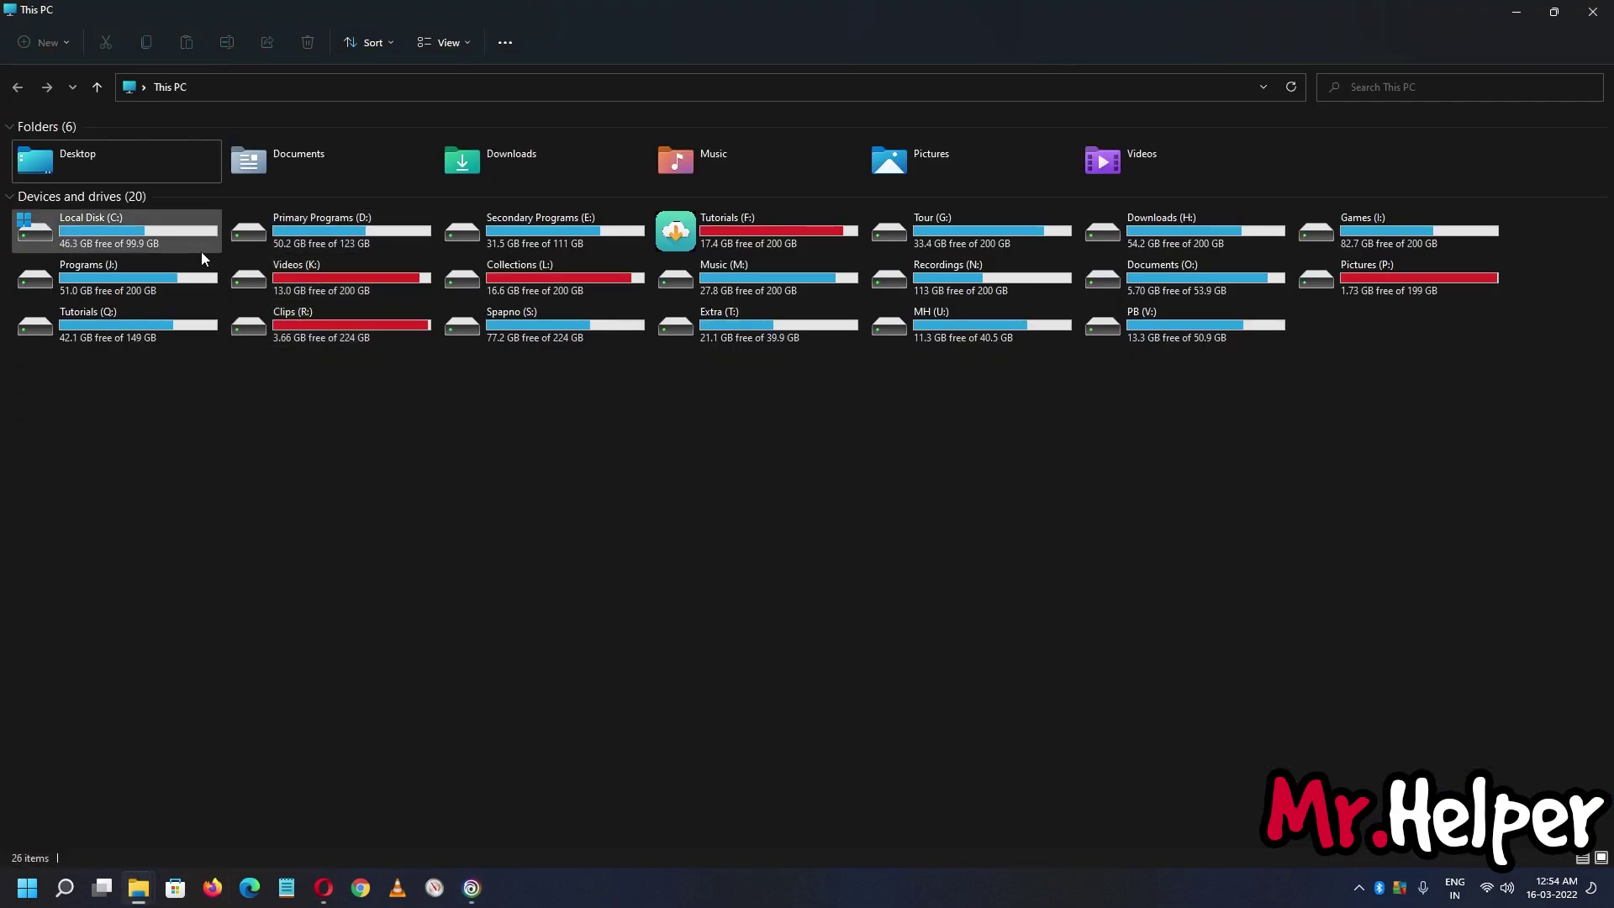
click(1516, 10)
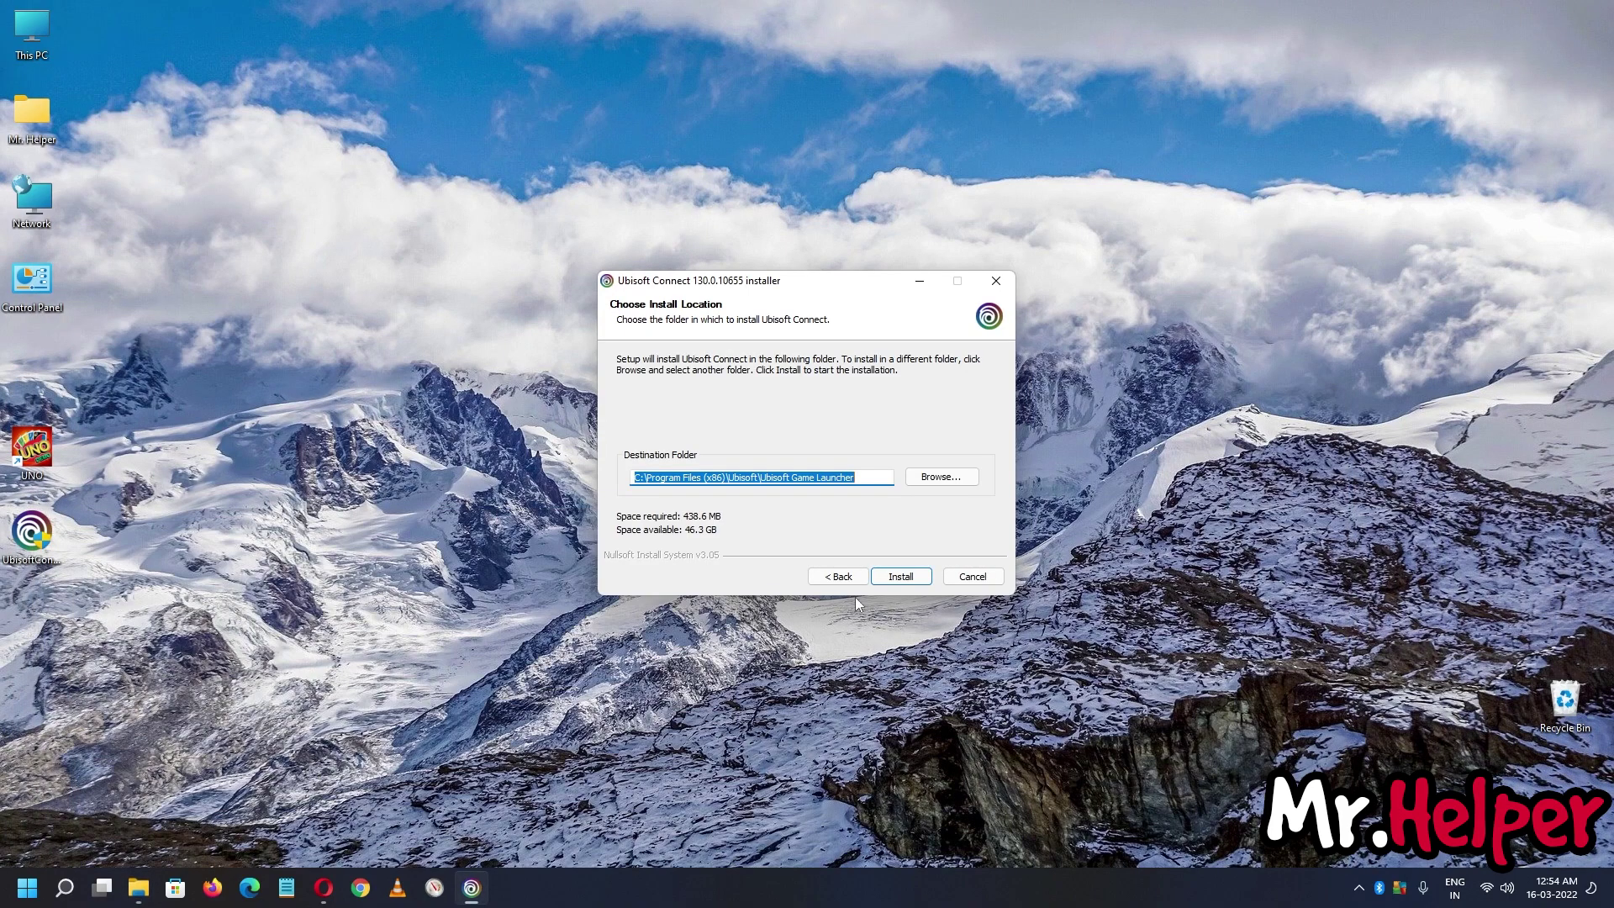
- Change the destination drive letter from C to E, install, and finish setup
click(639, 477)
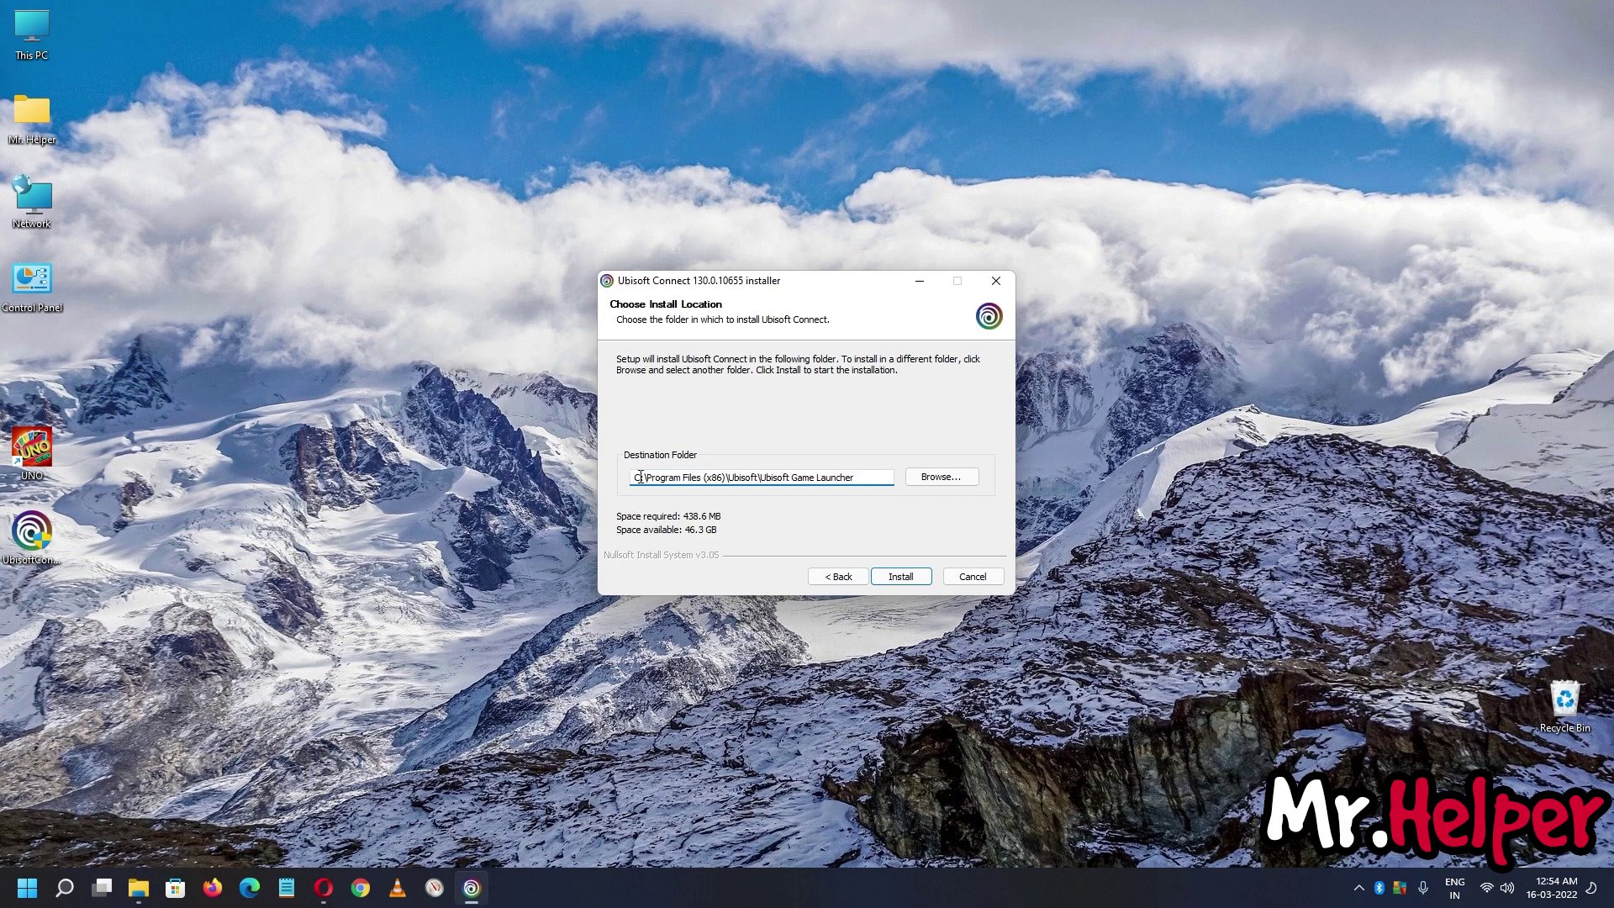
text(E)
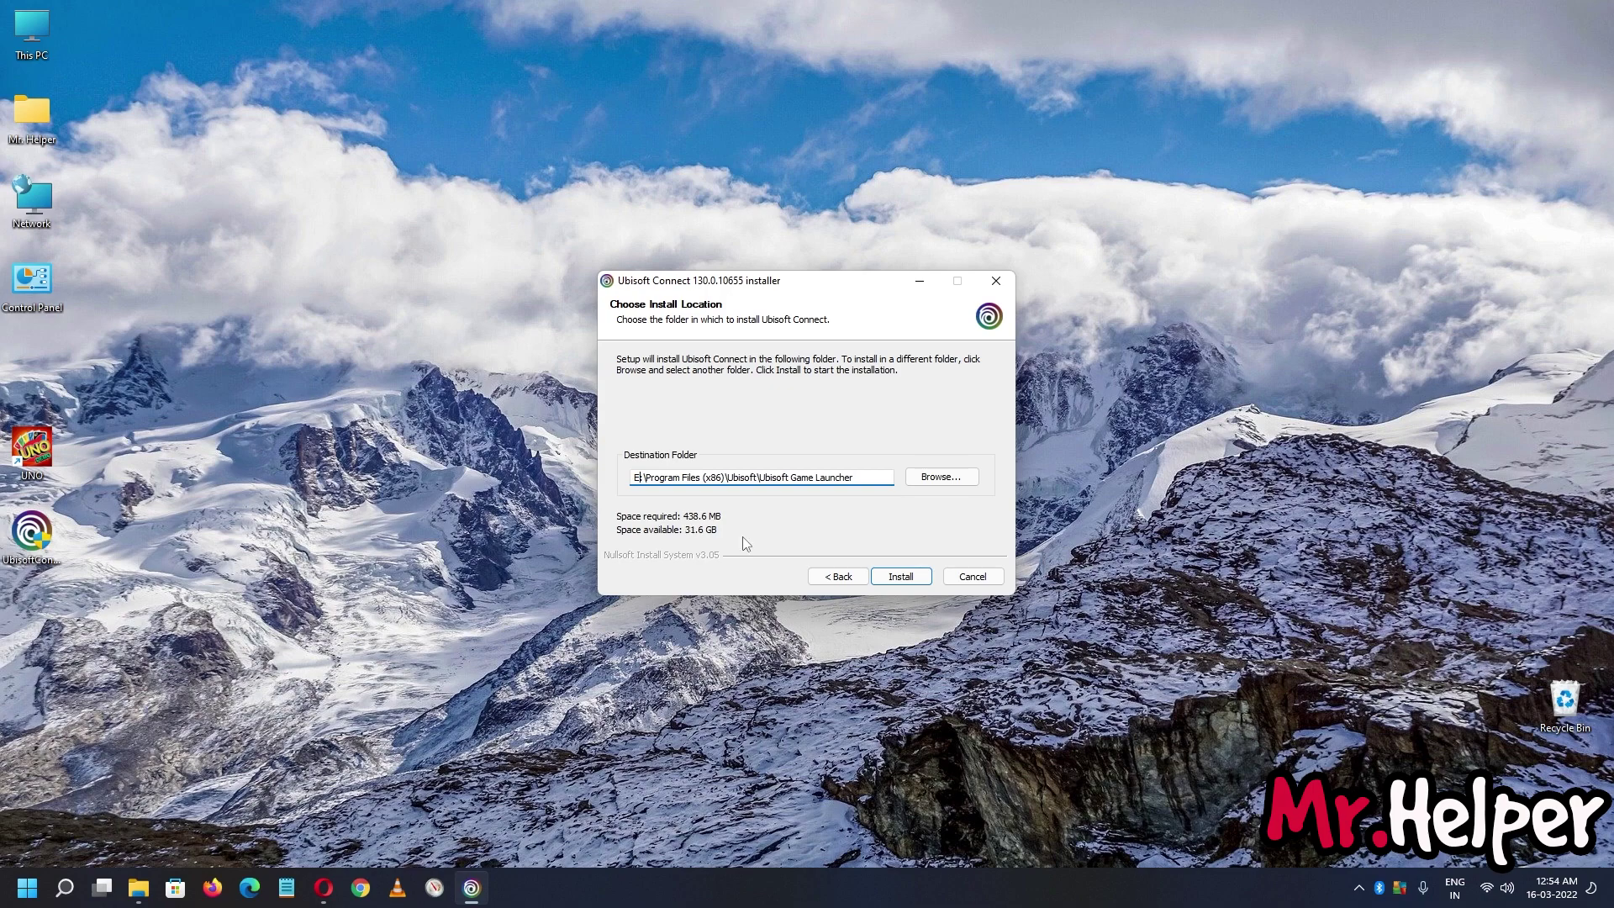
click(929, 579)
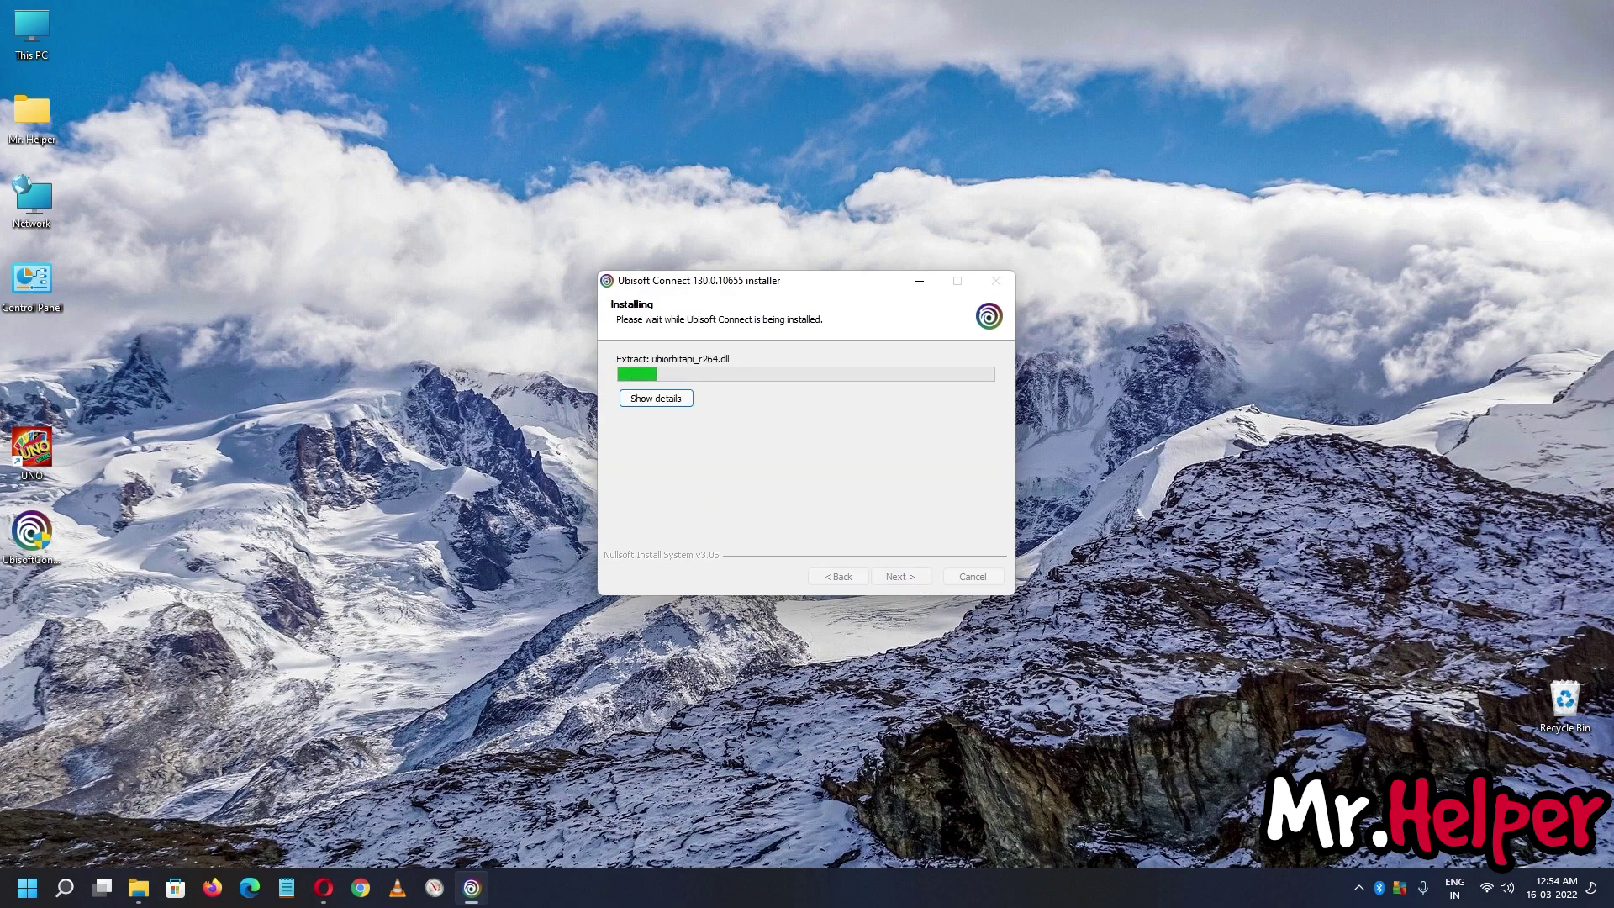
click(900, 577)
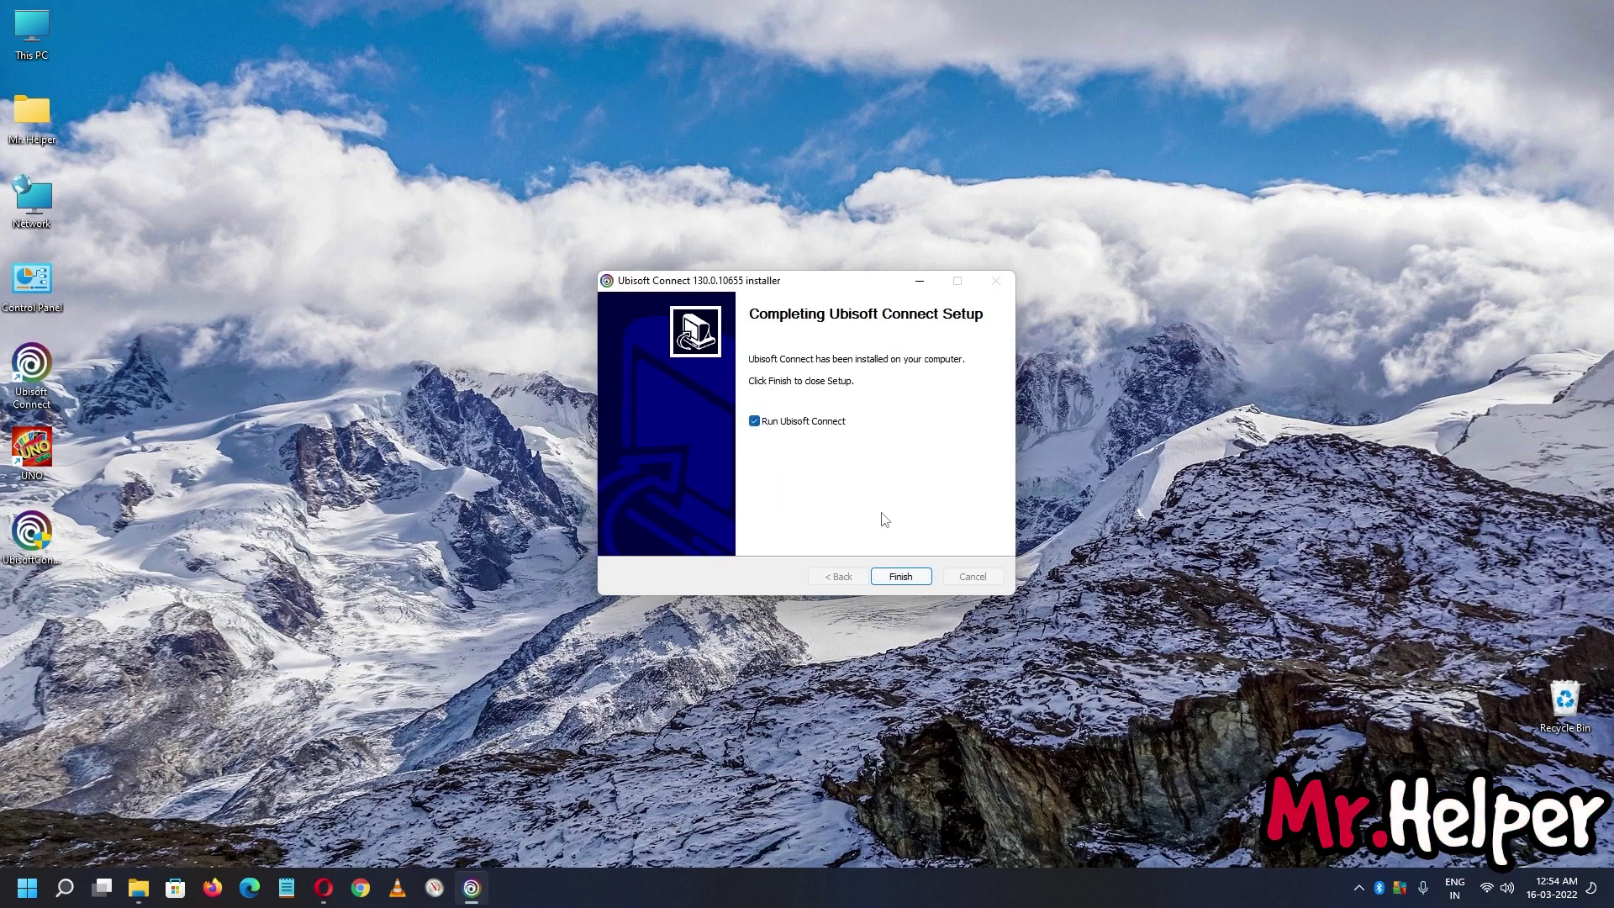
click(889, 576)
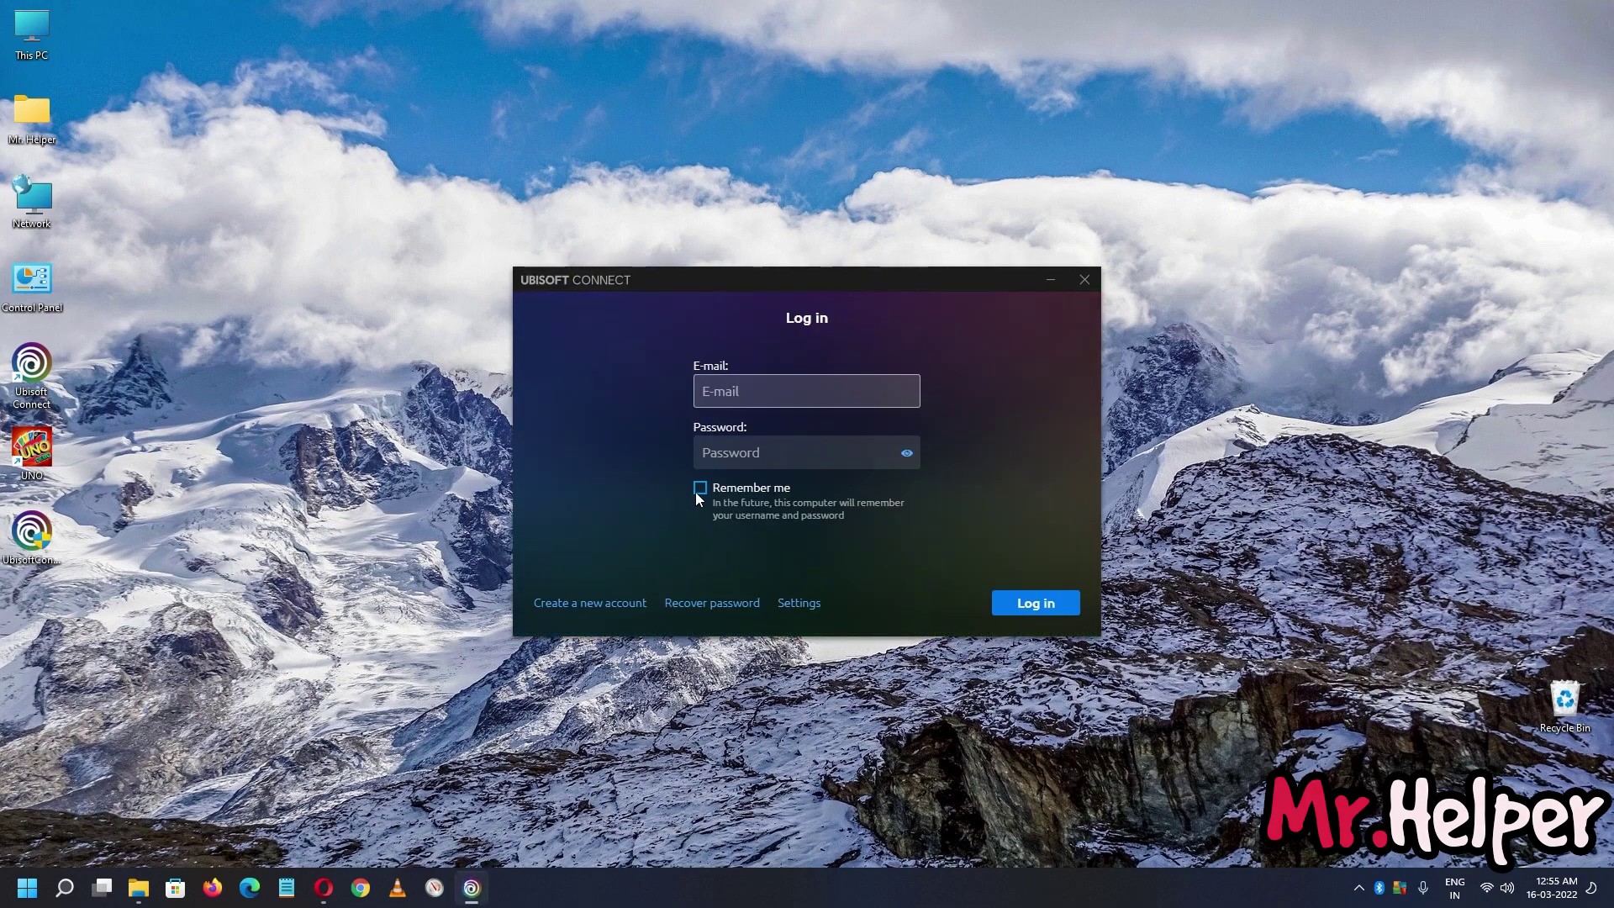
- Log in with Remember me ticked and view the Games library showing UNO Demo installed
click(700, 489)
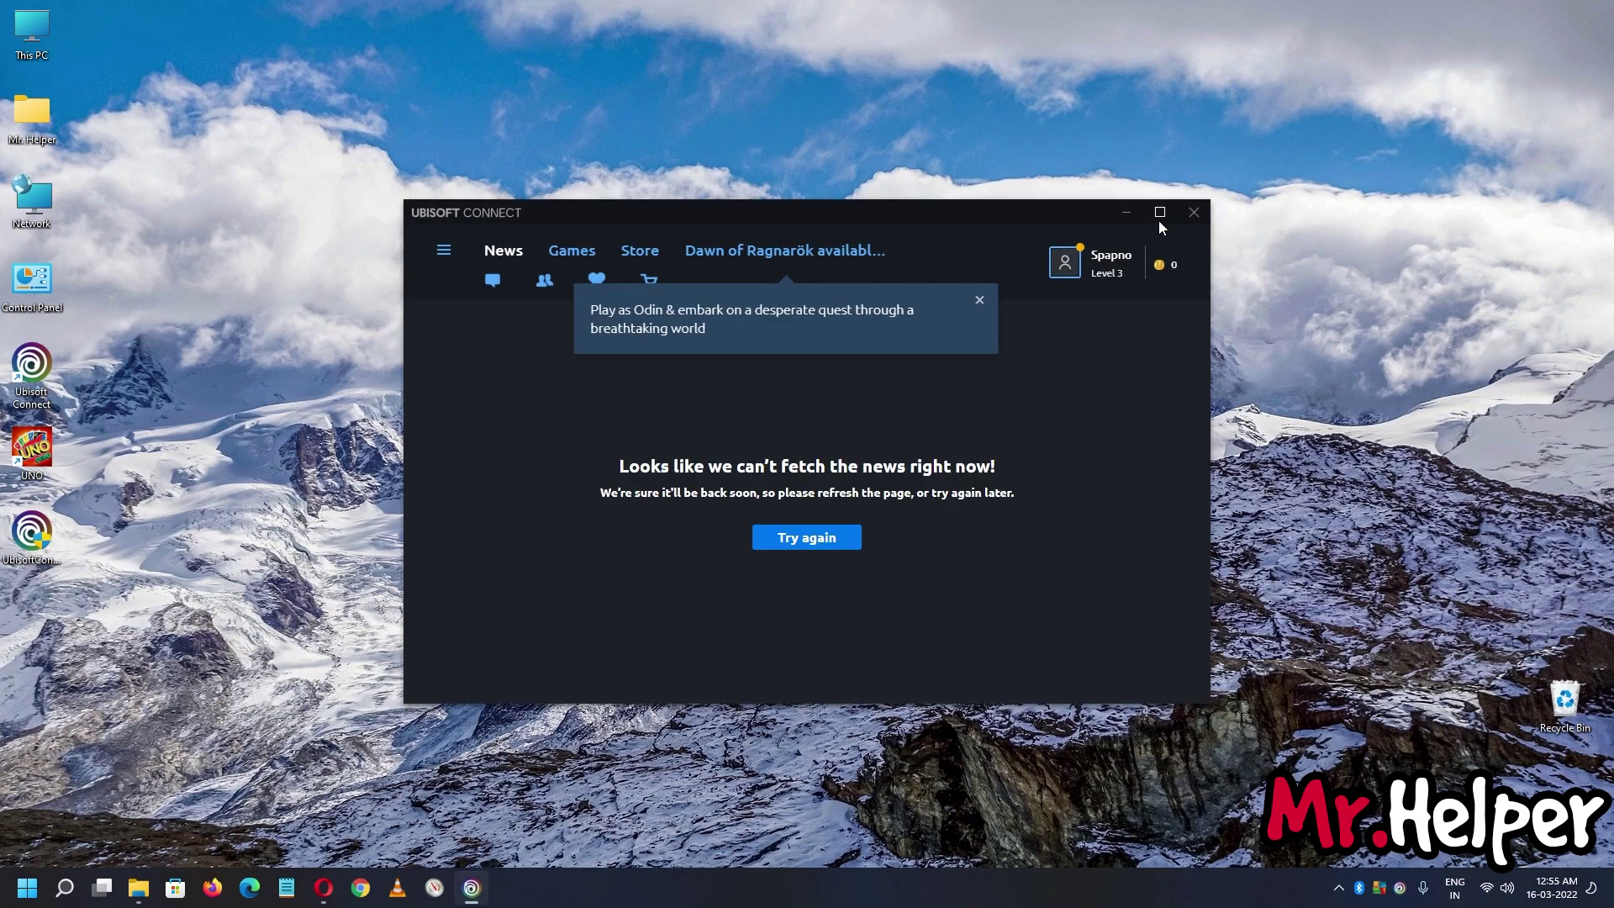
click(1160, 210)
click(166, 54)
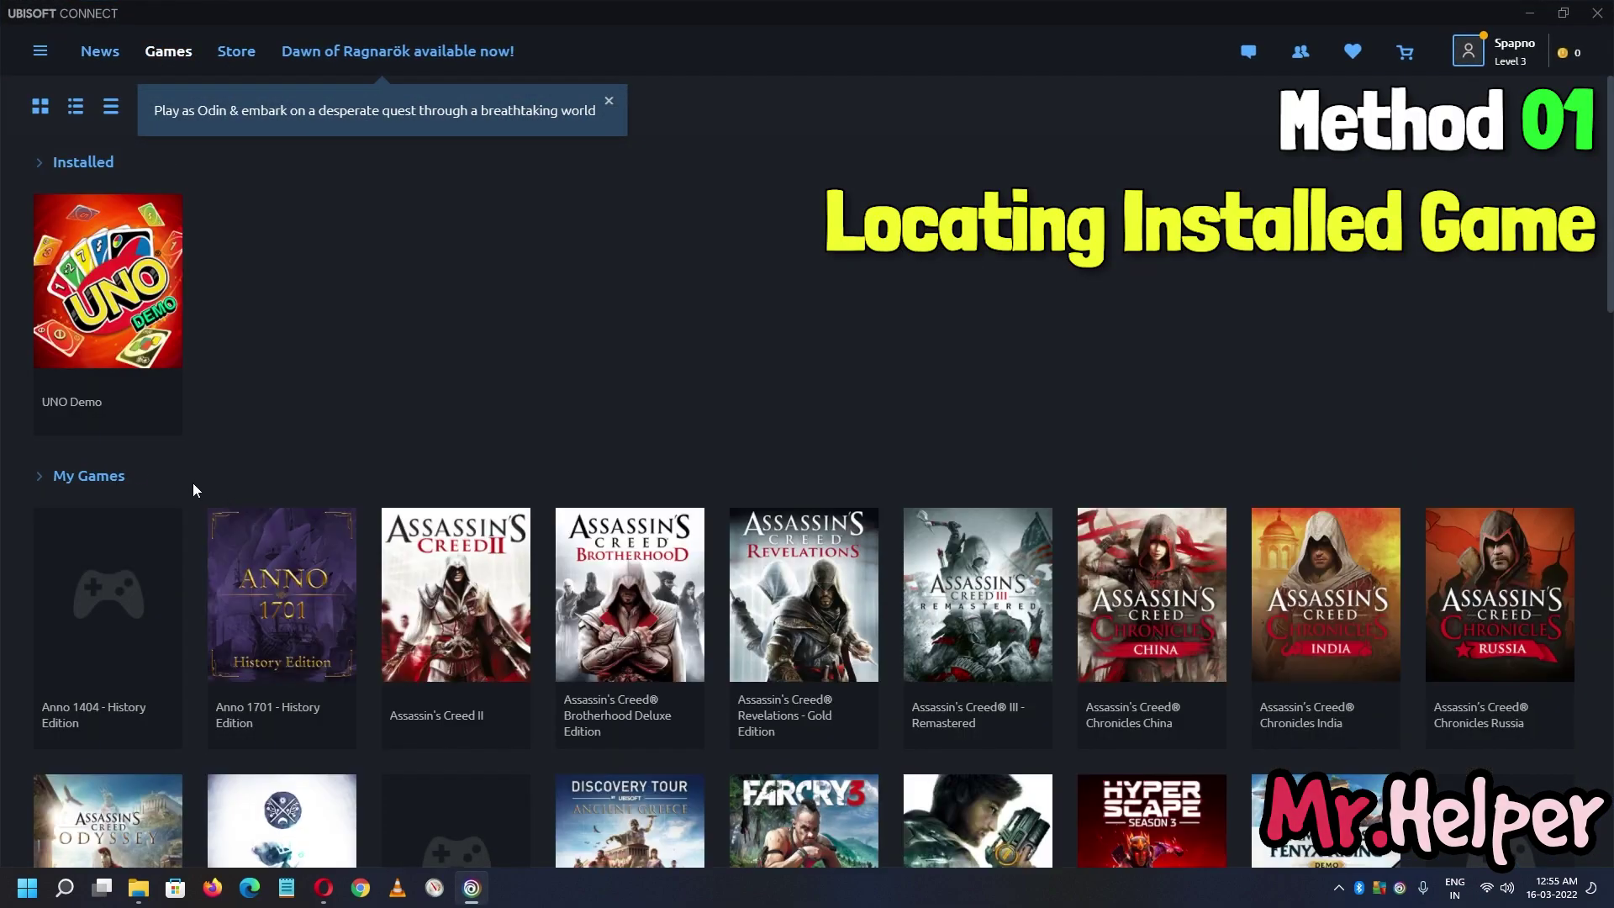